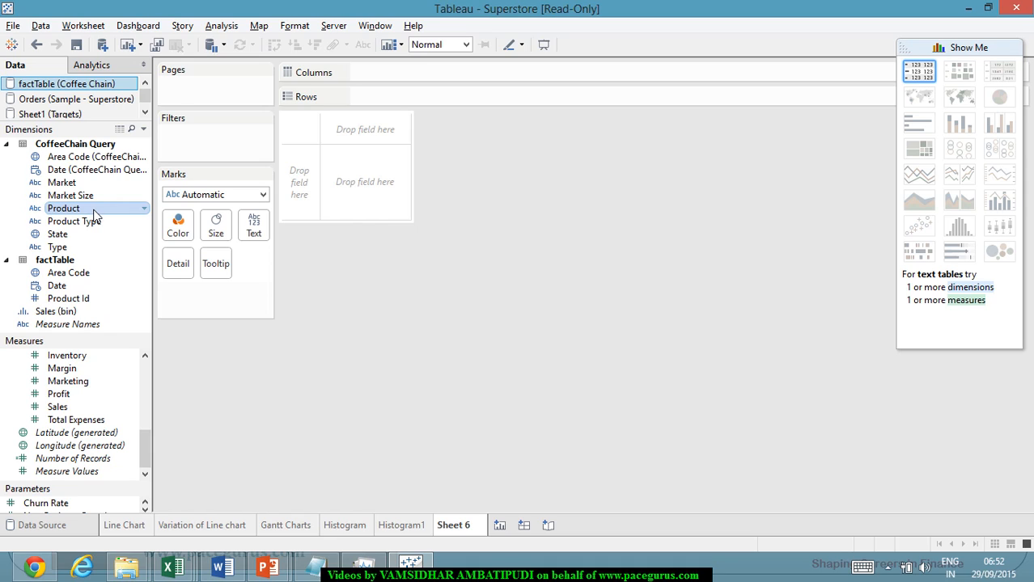
Step: Build a scatter plot with Profit on rows and Sales on columns from the Coffee Chain data
left_click(83, 395)
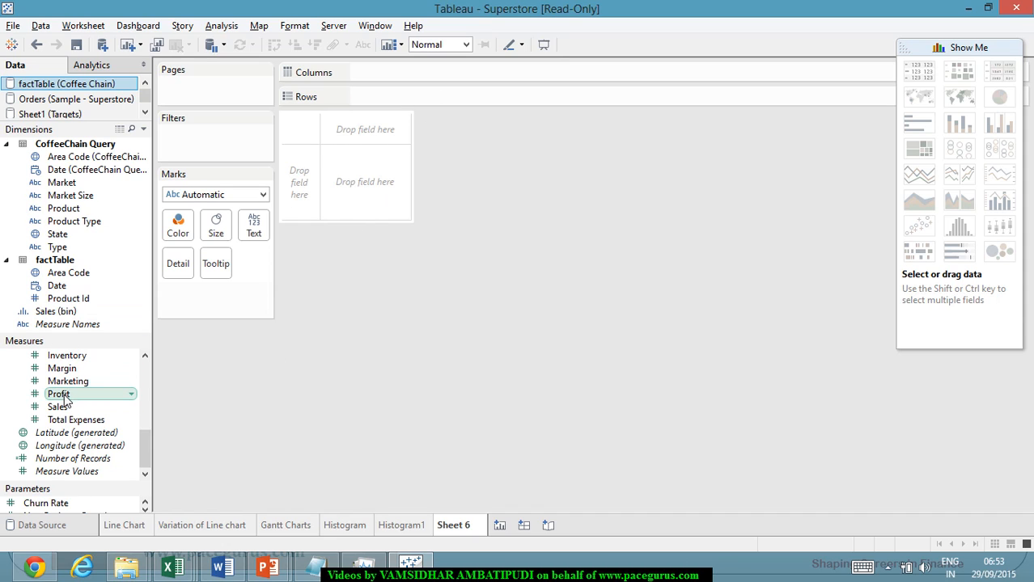
mouse_move(65, 398)
left_mouse_down()
mouse_move(210, 363)
mouse_move(395, 103)
mouse_move(413, 105)
left_mouse_up()
mouse_move(323, 241)
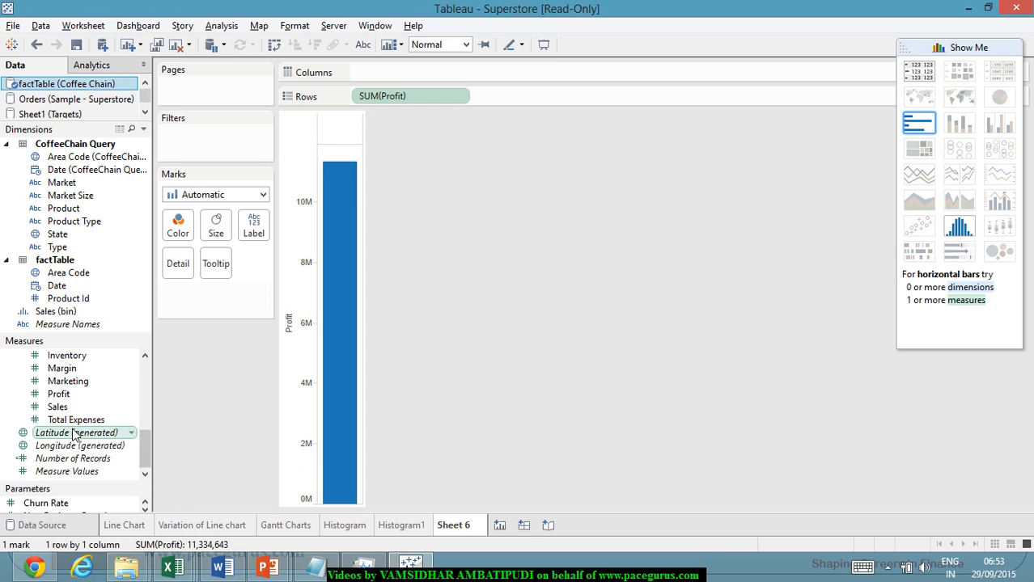
left_click_drag(57, 408, 470, 75)
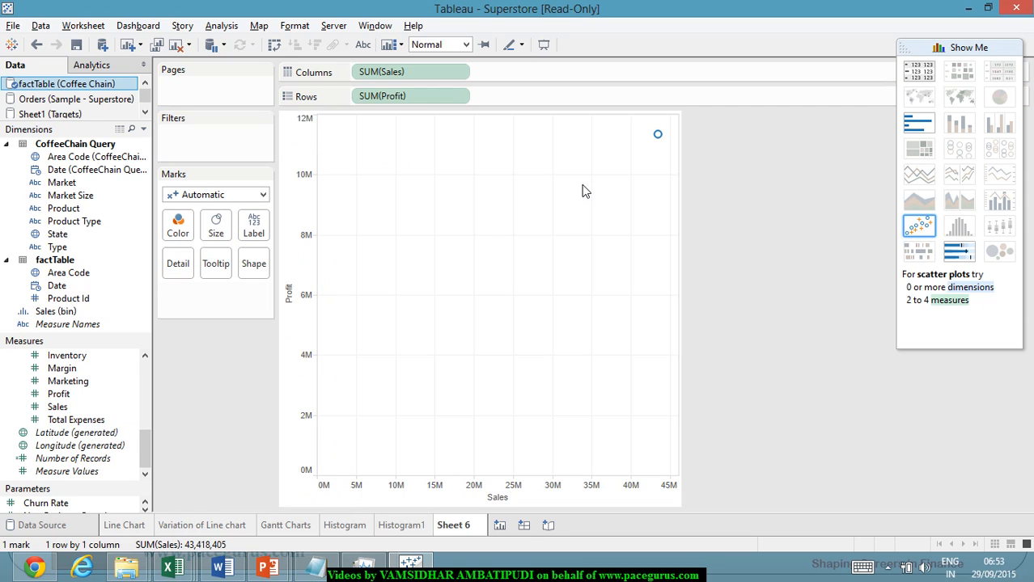
mouse_move(658, 141)
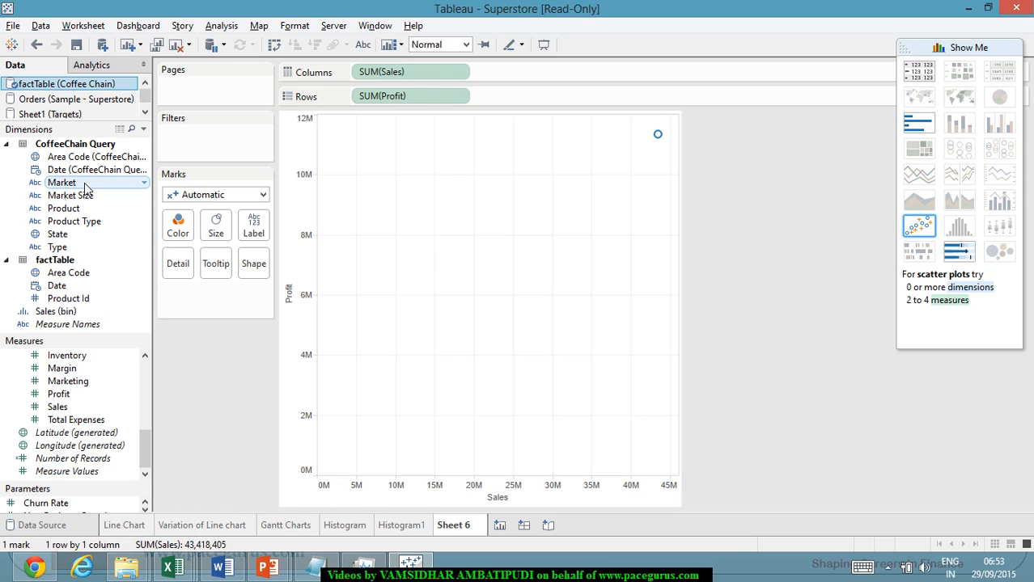
Step: Colour the scatter plot marks by Market and label them by Product
left_click_drag(84, 183, 183, 231)
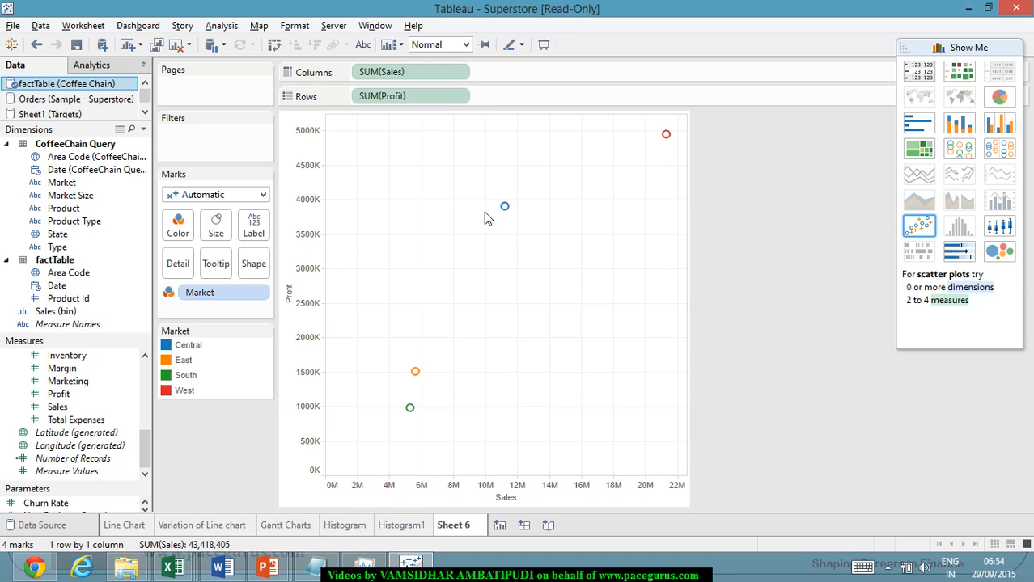
mouse_move(515, 211)
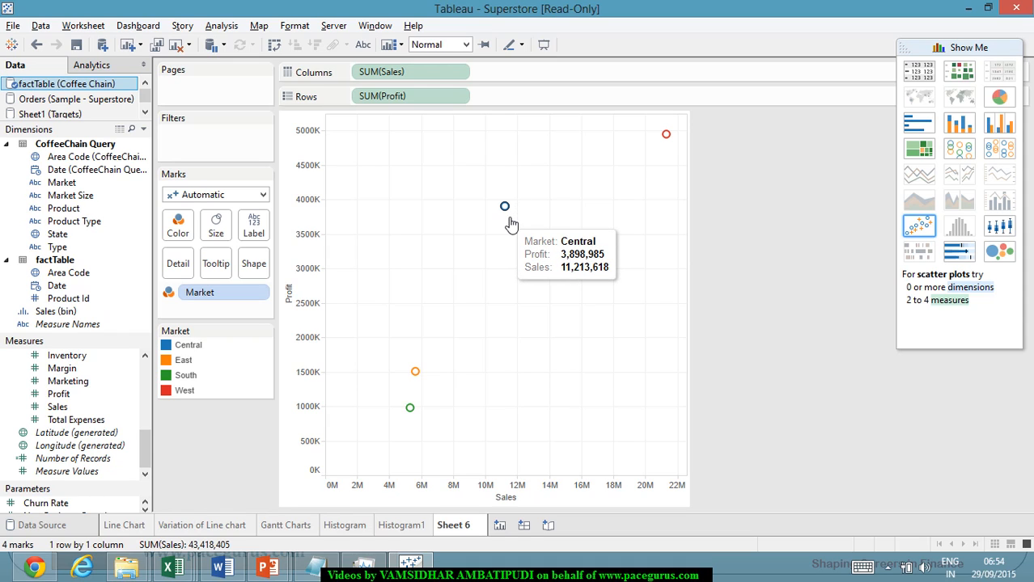
mouse_move(412, 416)
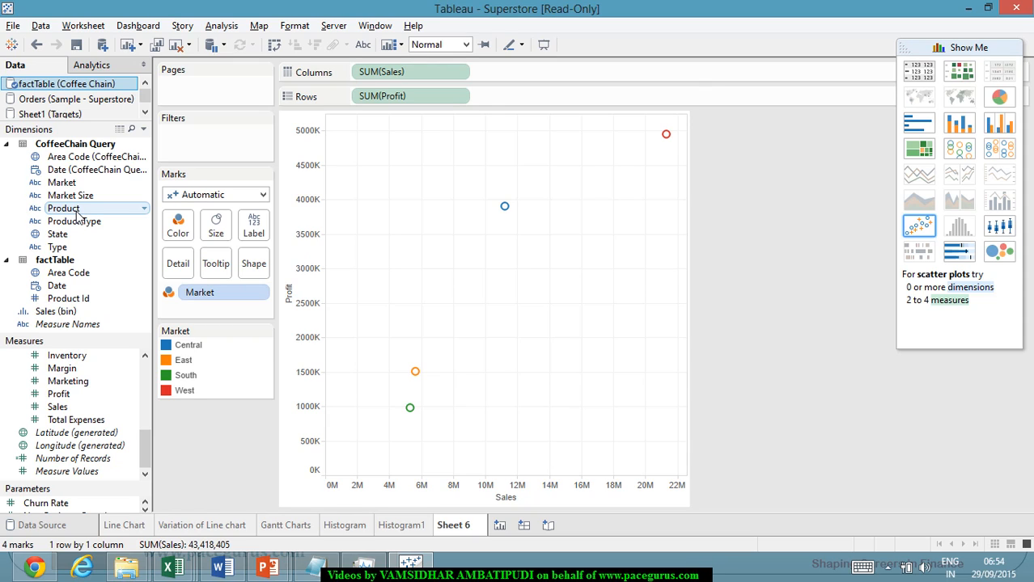
left_click_drag(77, 215, 264, 234)
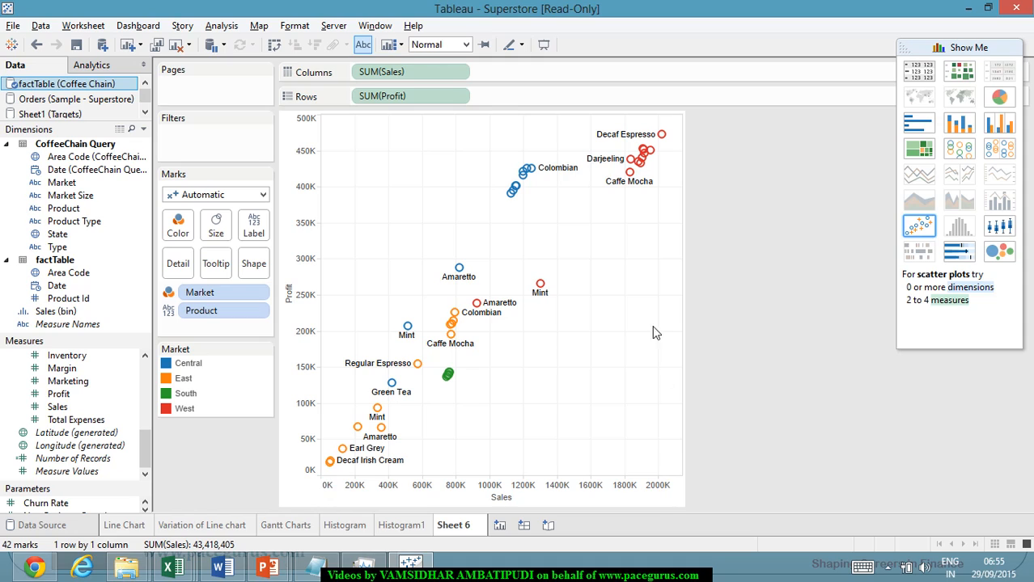
mouse_move(668, 144)
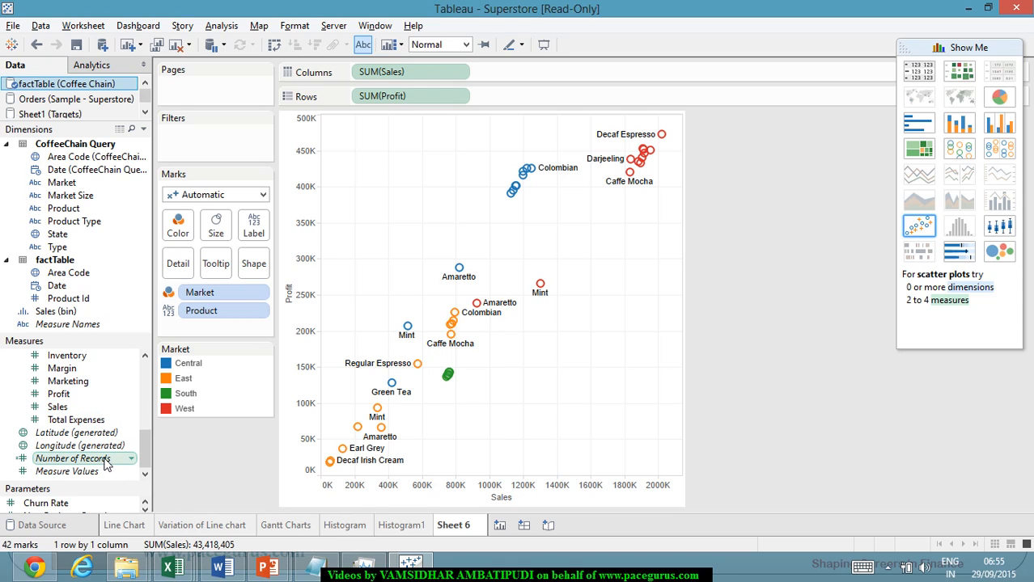
Step: Size the scatter plot marks by Number of Records
left_click_drag(105, 461, 225, 235)
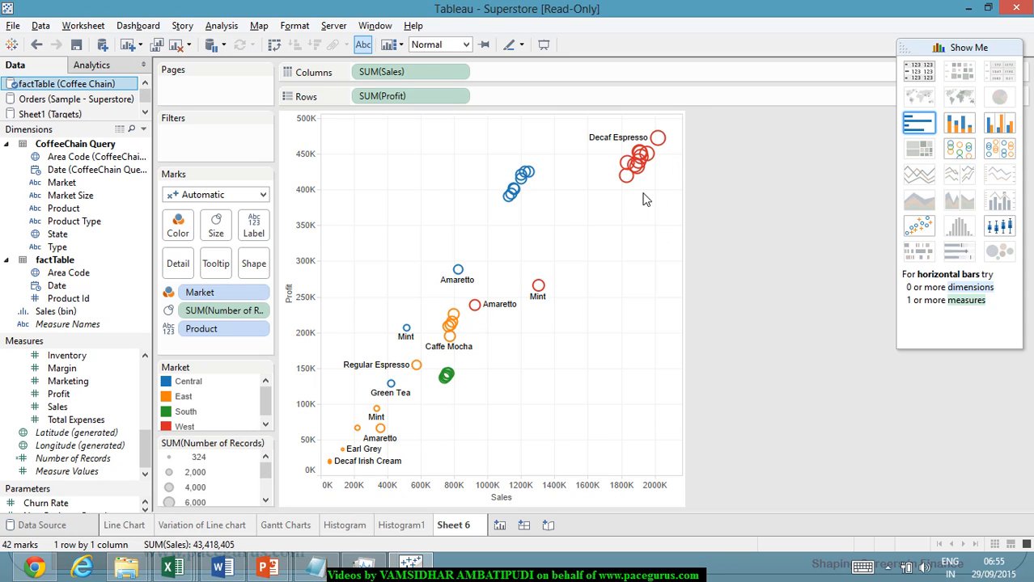
mouse_move(395, 385)
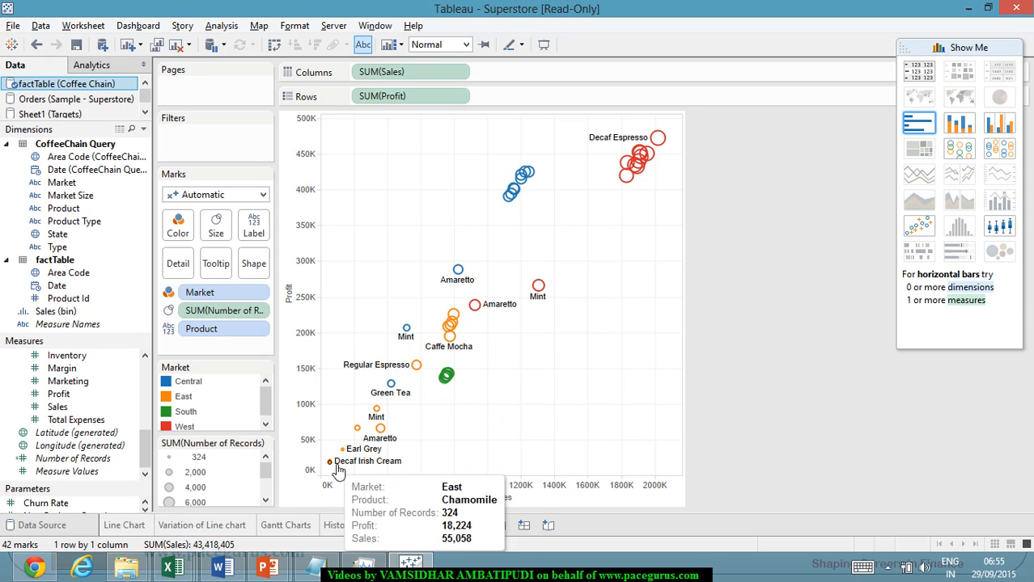
mouse_move(340, 467)
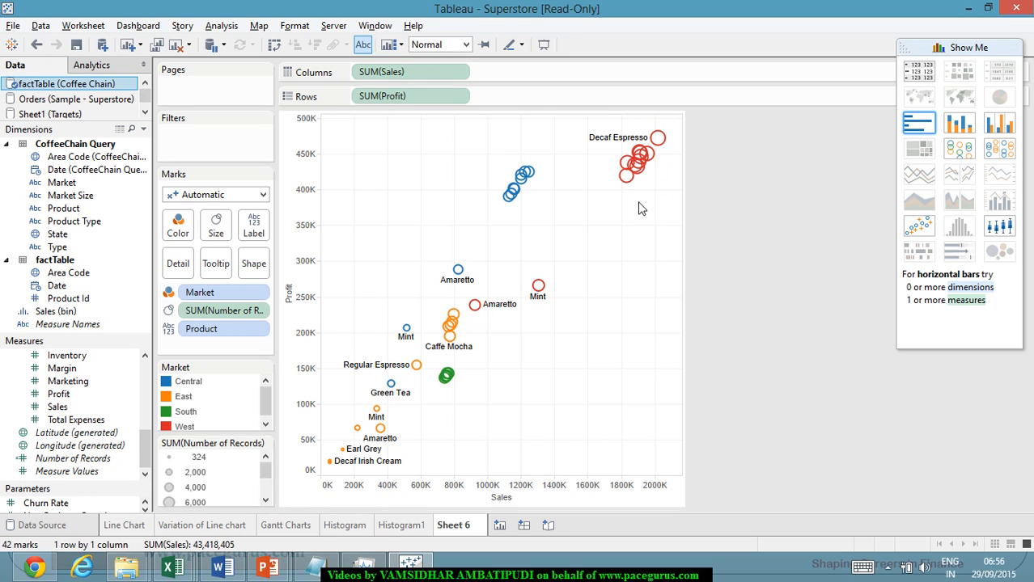
mouse_move(654, 184)
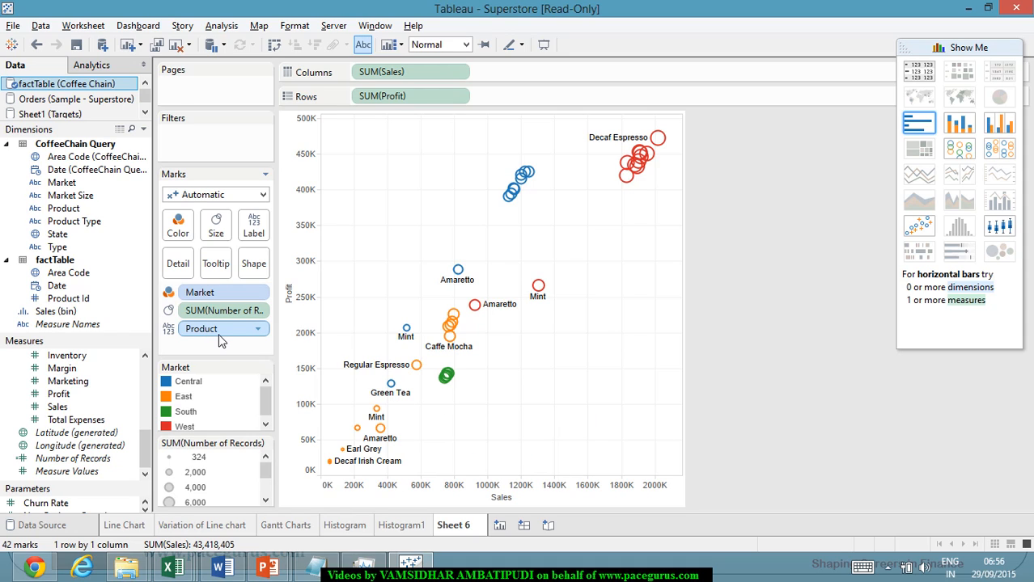
Step: Replace the Product label on the marks with Product Type and remove the Market colouring
left_click_drag(219, 330, 259, 234)
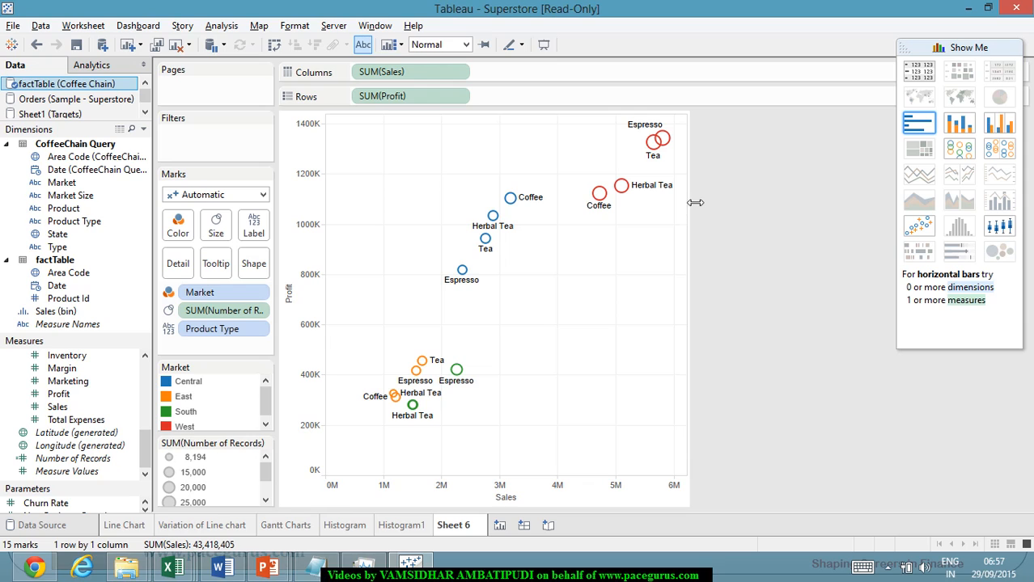
left_click_drag(207, 298, 121, 251)
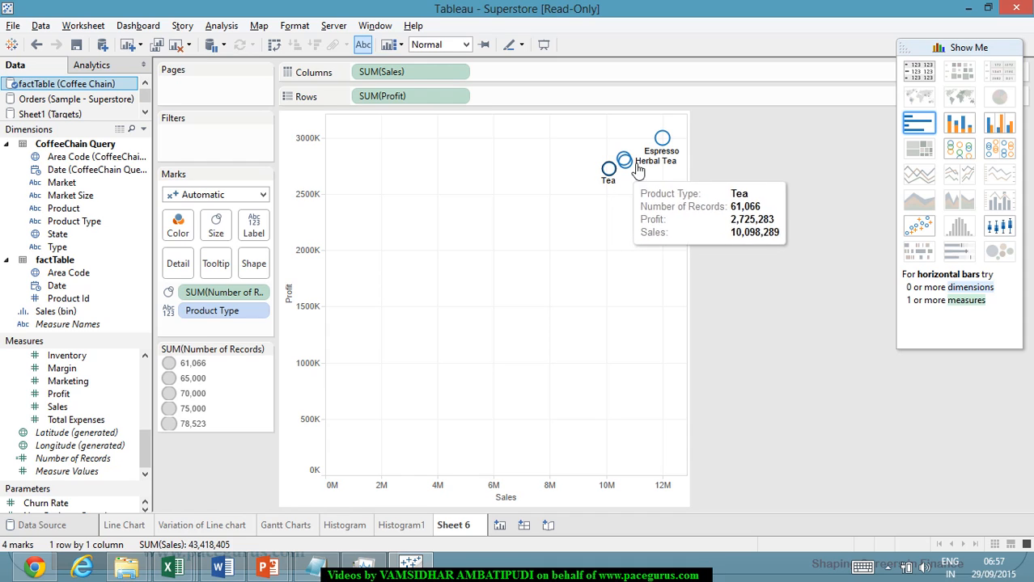
mouse_move(613, 189)
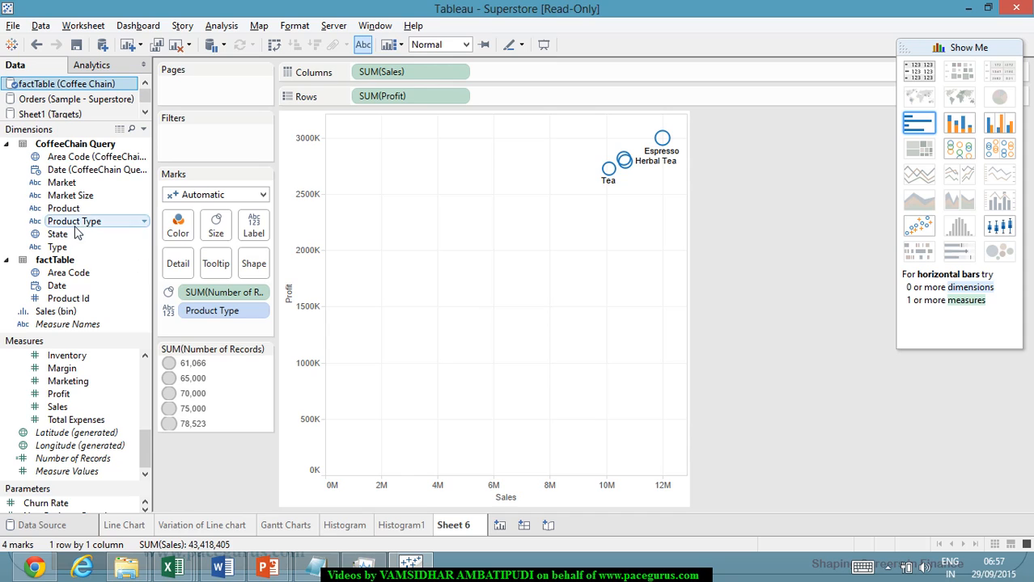
Step: Add Product to the marks' detail to break down the product types
left_click_drag(65, 208, 179, 267)
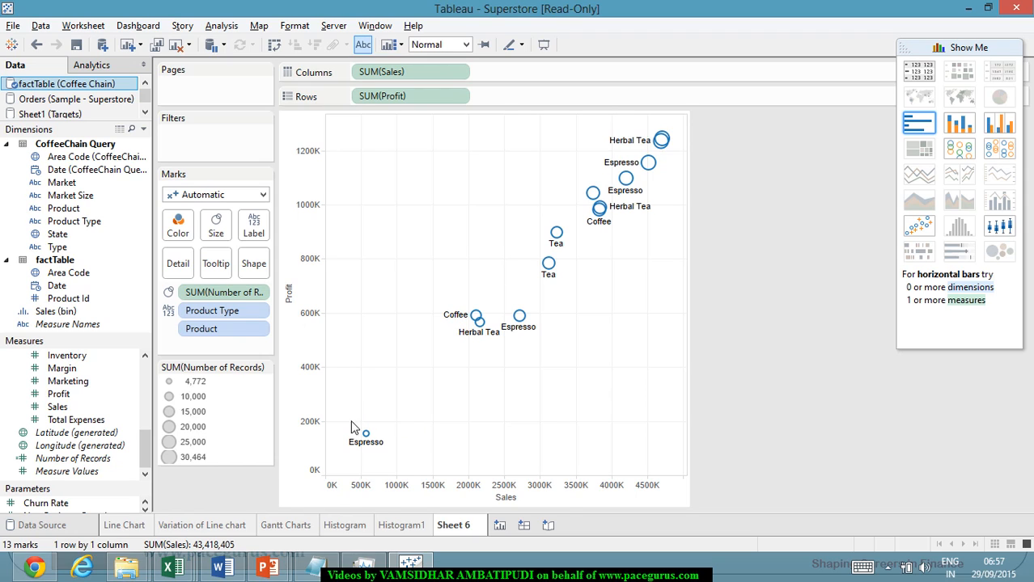
mouse_move(375, 442)
Step: Rename Sheet 6 as "Scatter Plot"
right_click(461, 529)
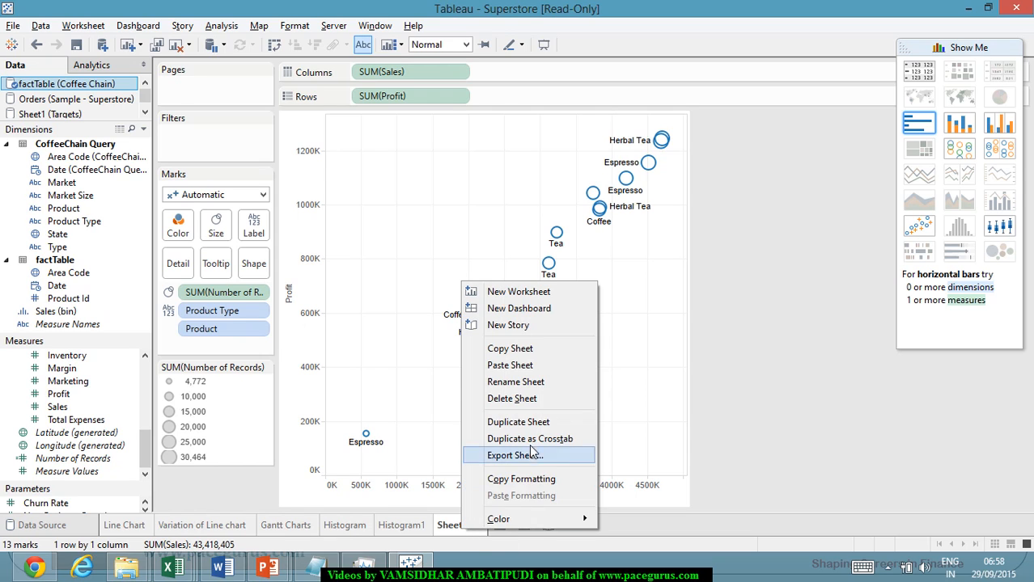
left_click(557, 383)
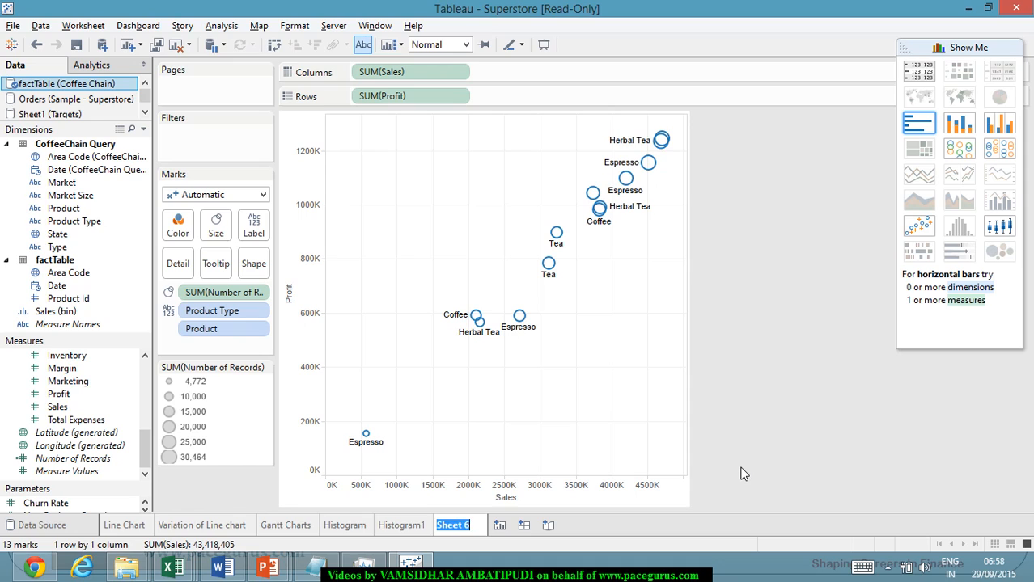
type("catter")
key("BackSpace")
key("BackSpace")
key("BackSpace")
type("Scatter Plot")
key("Return")
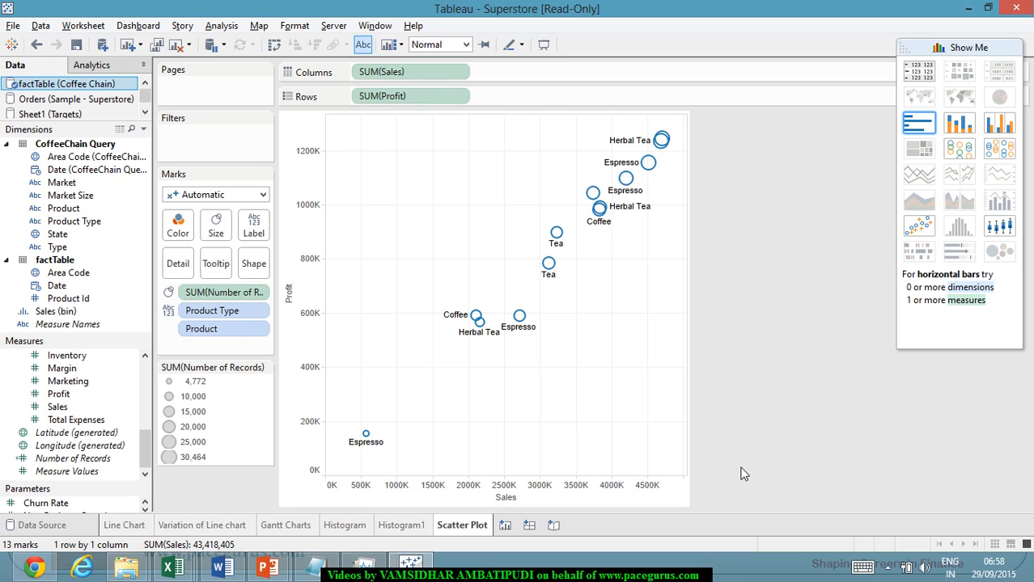
Step: Change the aggregation of the Number of Records size field from Sum to Count
mouse_move(665, 147)
mouse_move(613, 205)
right_click(245, 298)
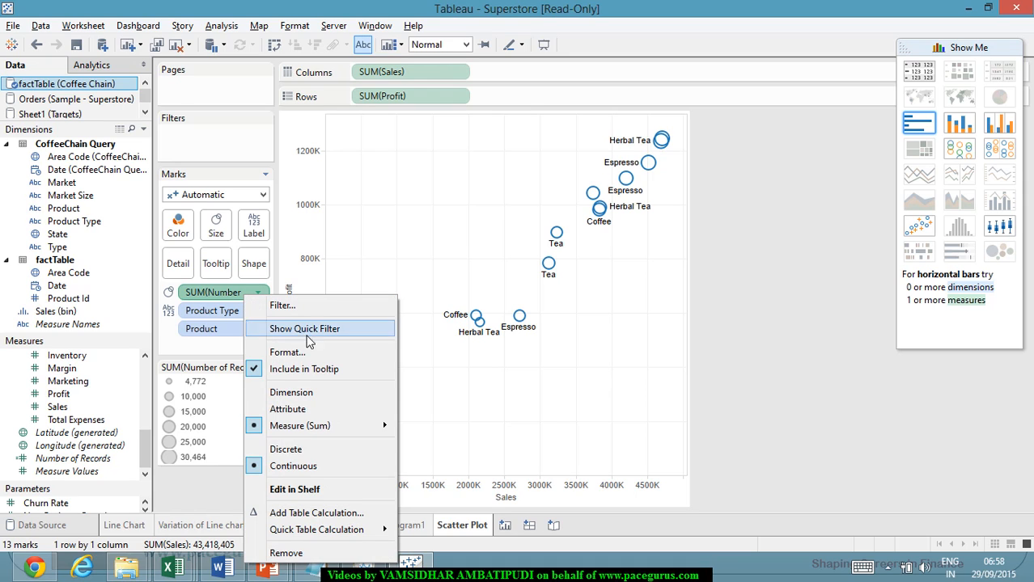
mouse_move(351, 425)
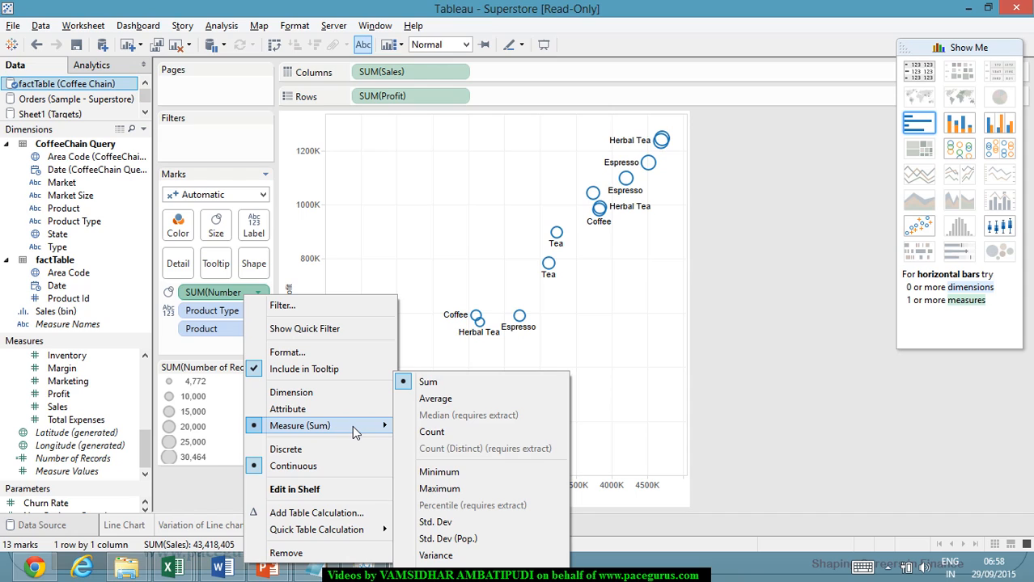
left_click(431, 432)
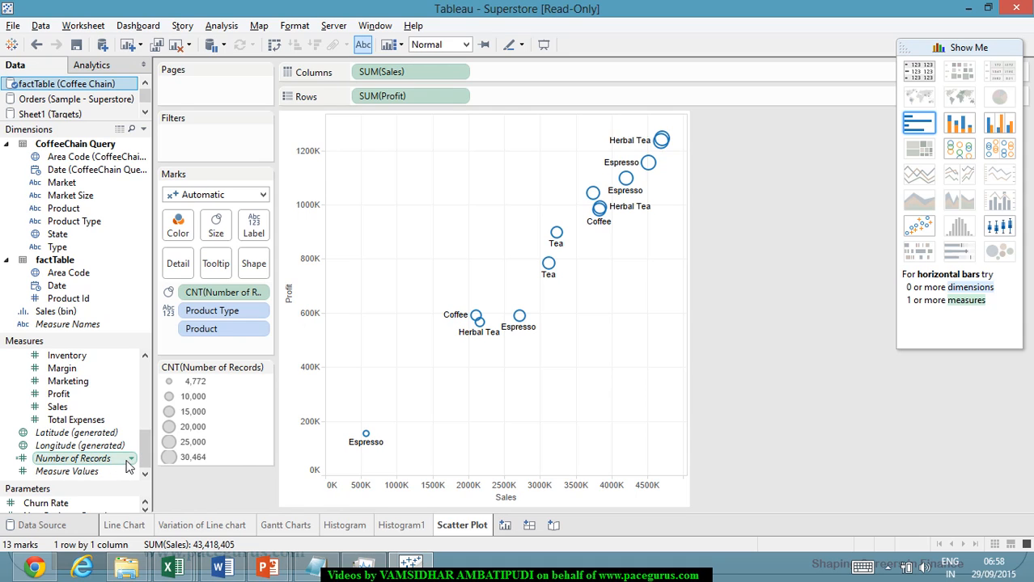
Step: Review the available aggregation options for the Number of Records size field without changing it
right_click(210, 296)
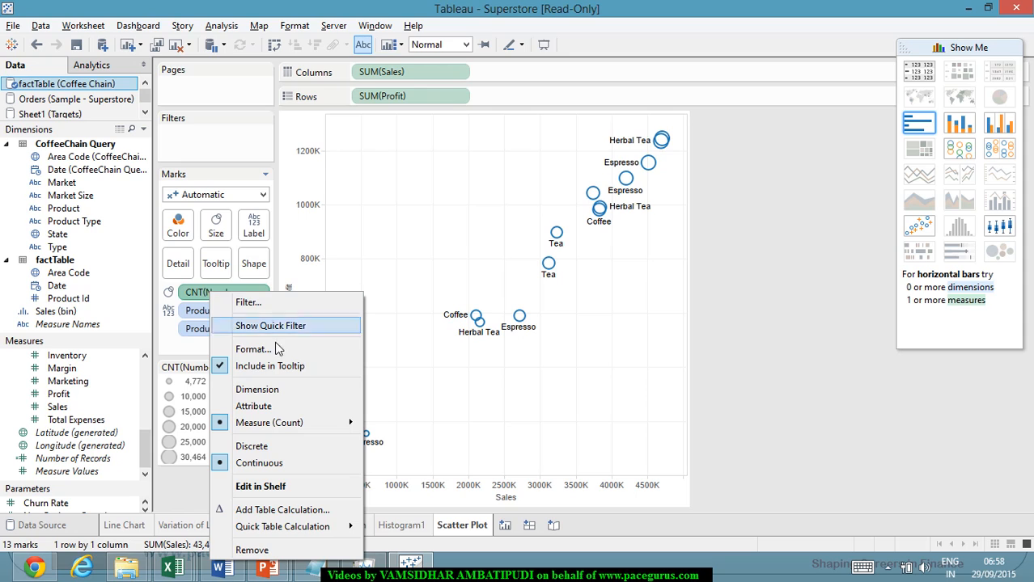
mouse_move(317, 424)
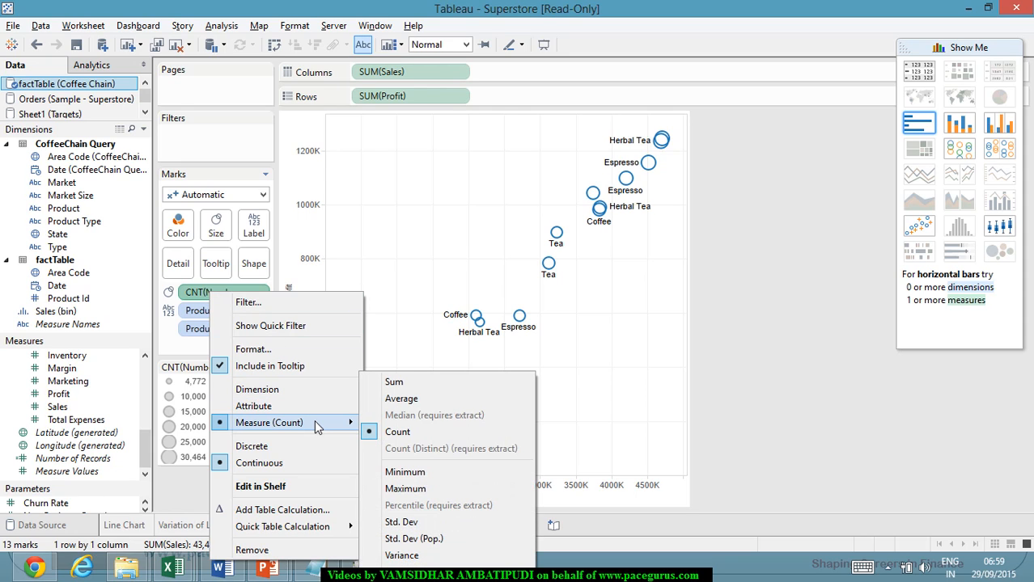
left_click(791, 409)
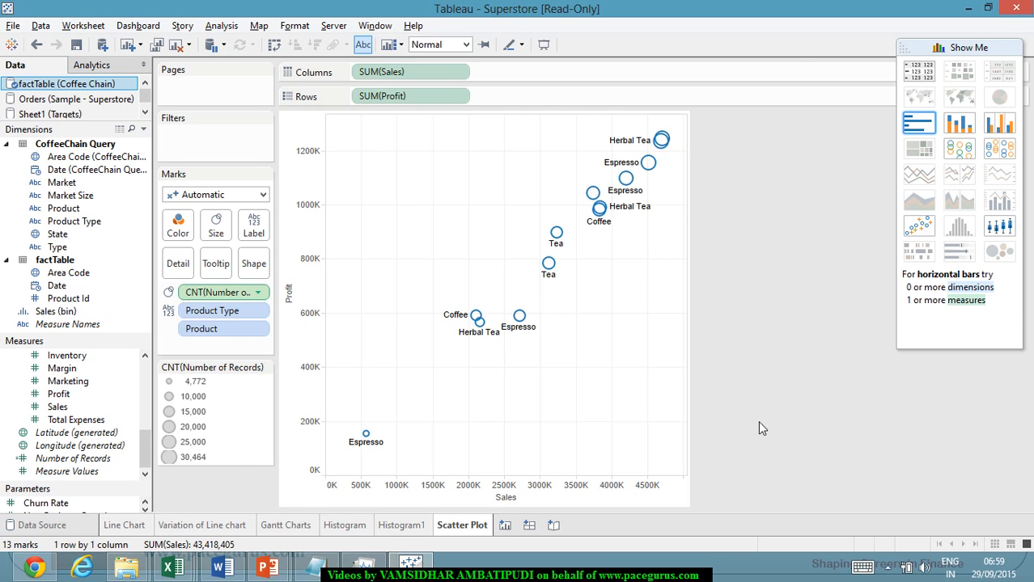
Step: Switch to the presentation slide on scatter plots, dual axes and combination charts
key("alt+Tab")
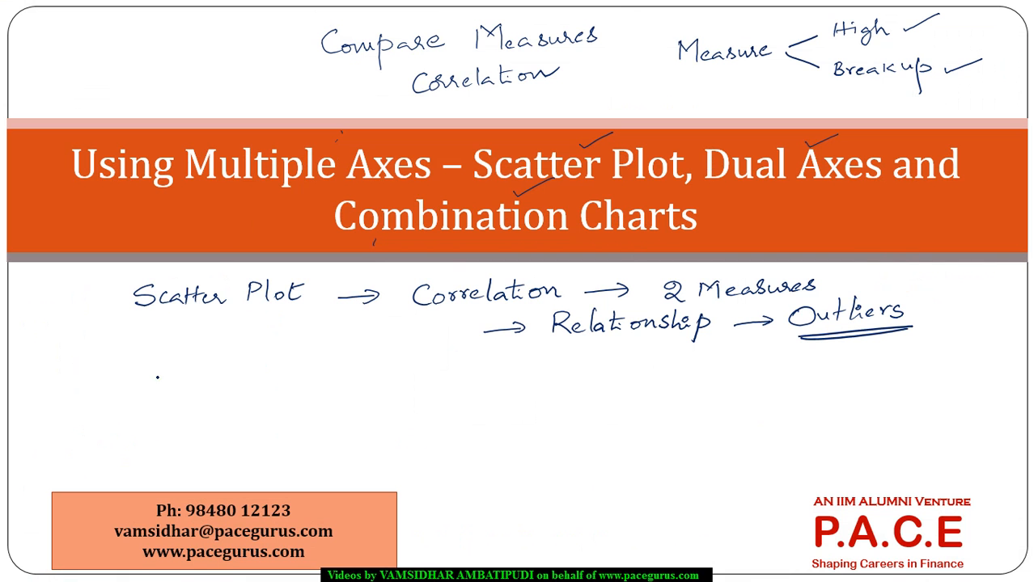
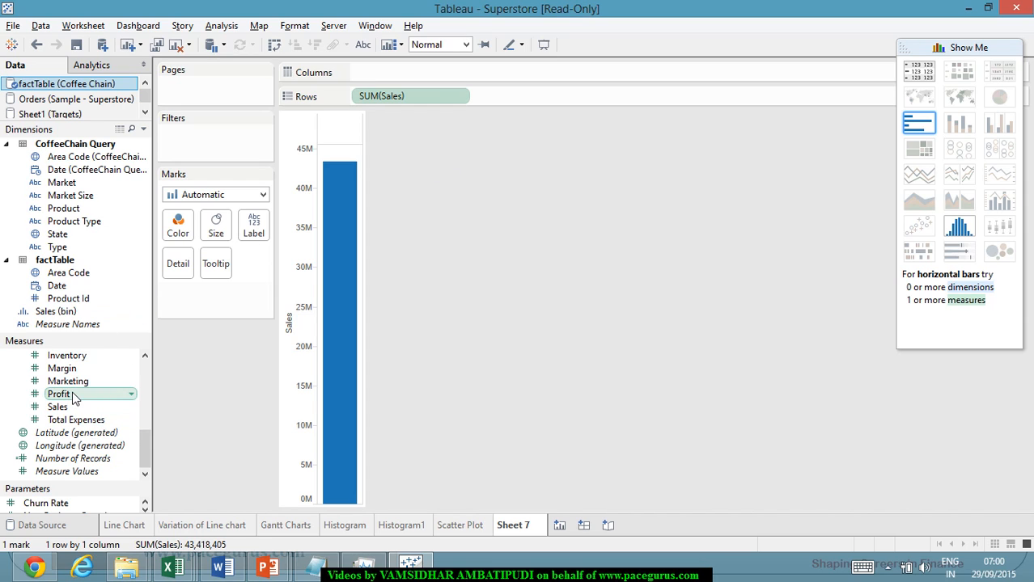
Step: Add Profit to the rows after Sales on Sheet 7
left_click_drag(60, 395, 540, 99)
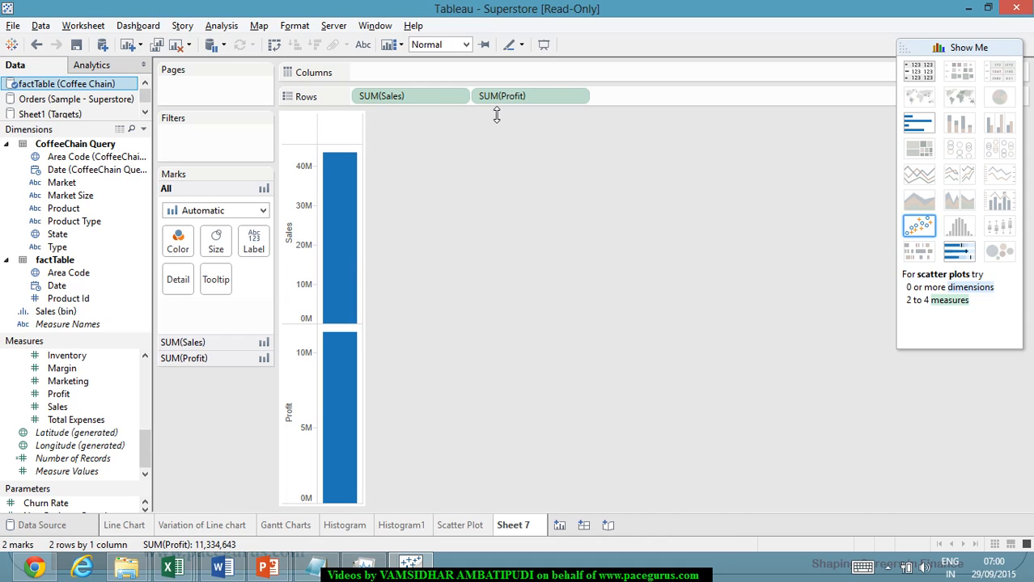
mouse_move(351, 221)
mouse_move(335, 180)
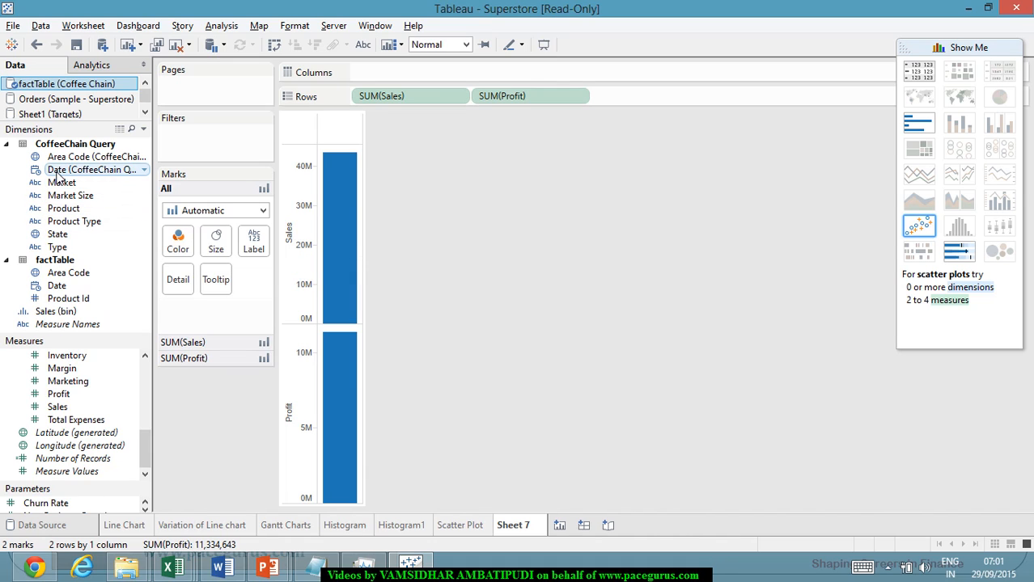
Step: Add Date (CoffeeChain Query) to the columns and set its date level to Month, without the year
left_click_drag(59, 170, 389, 73)
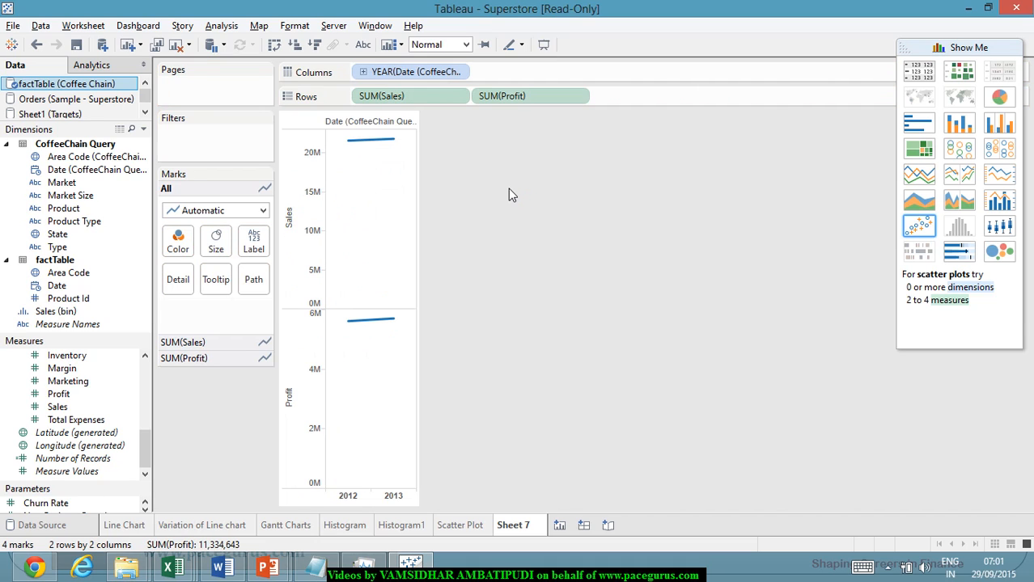
right_click(402, 73)
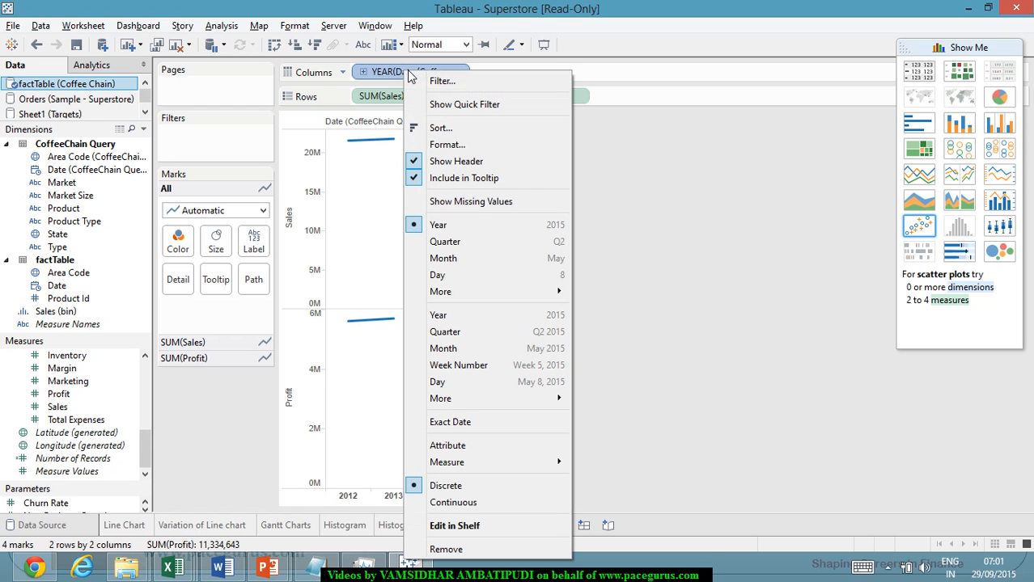
left_click(507, 258)
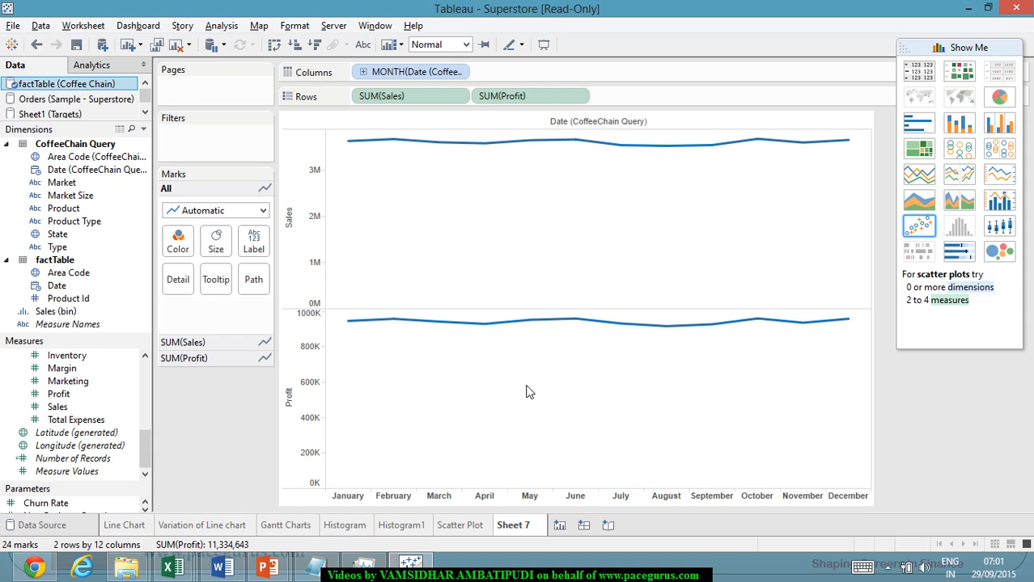
Step: Turn the monthly Sales and Profit line charts into one dual-axis chart, with Profit on the second axis
mouse_move(480, 170)
left_click(578, 97)
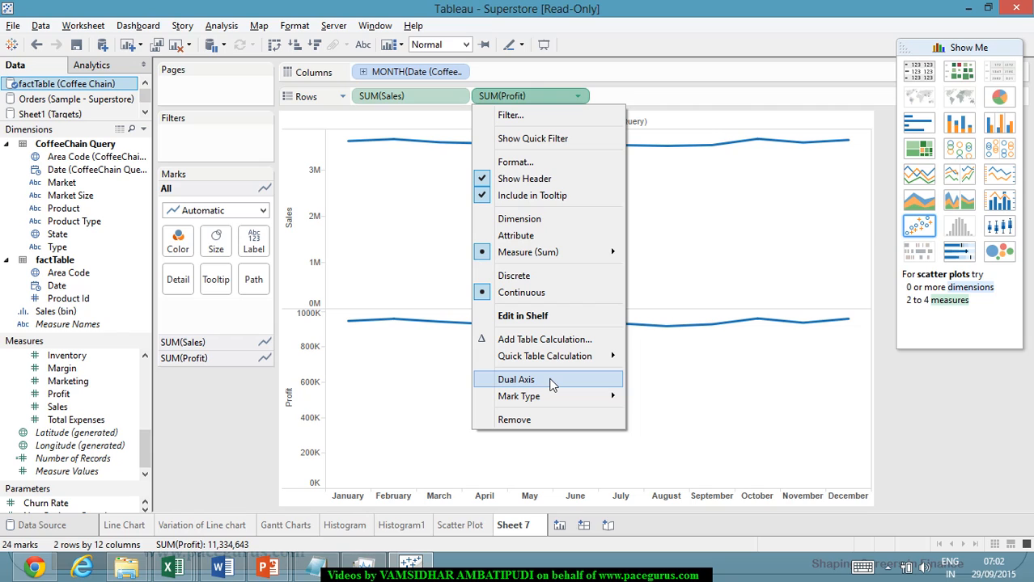
left_click(552, 382)
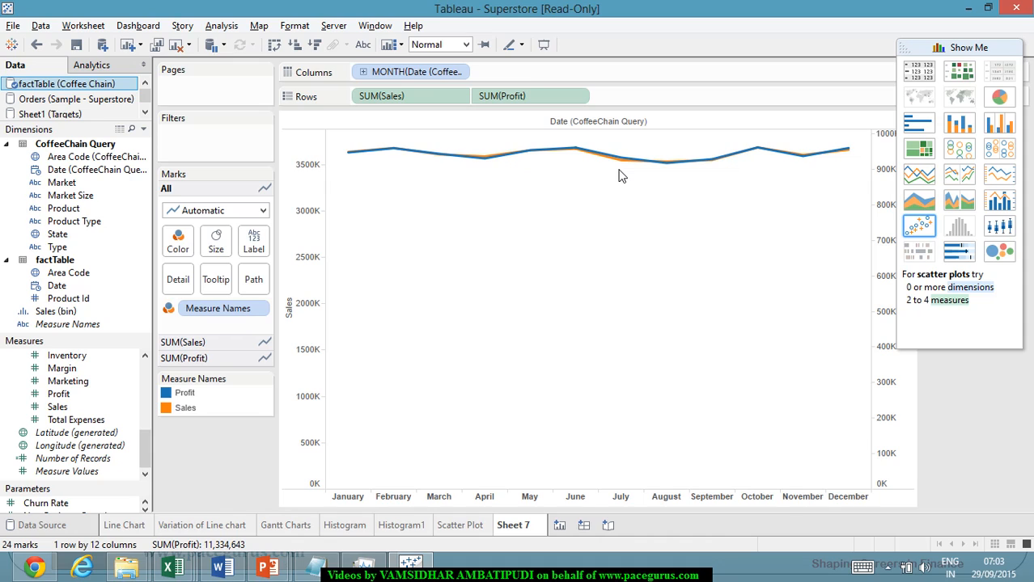
Step: Synchronize the Profit axis with the Sales axis on the monthly dual-axis line chart
right_click(887, 394)
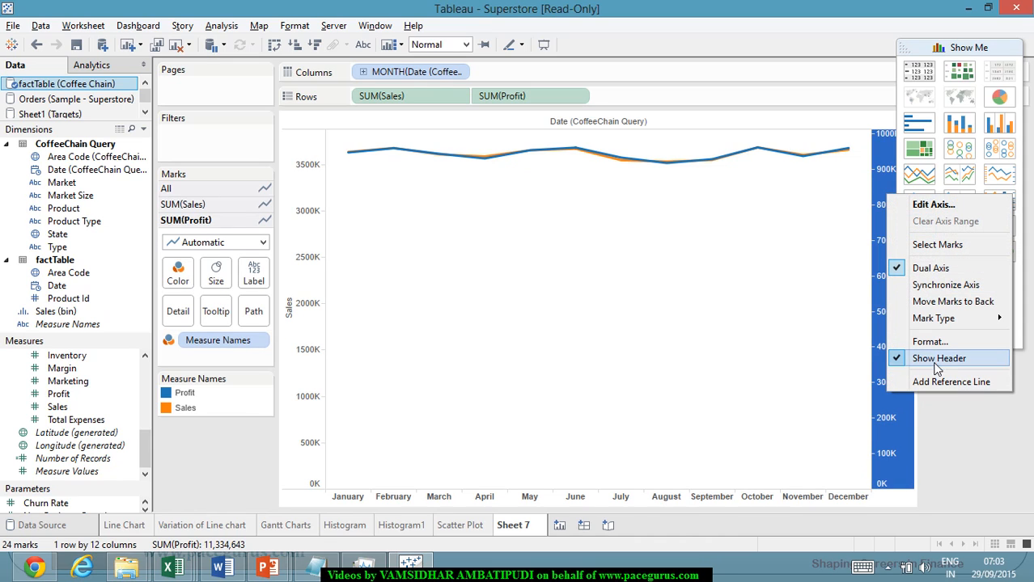
left_click(944, 285)
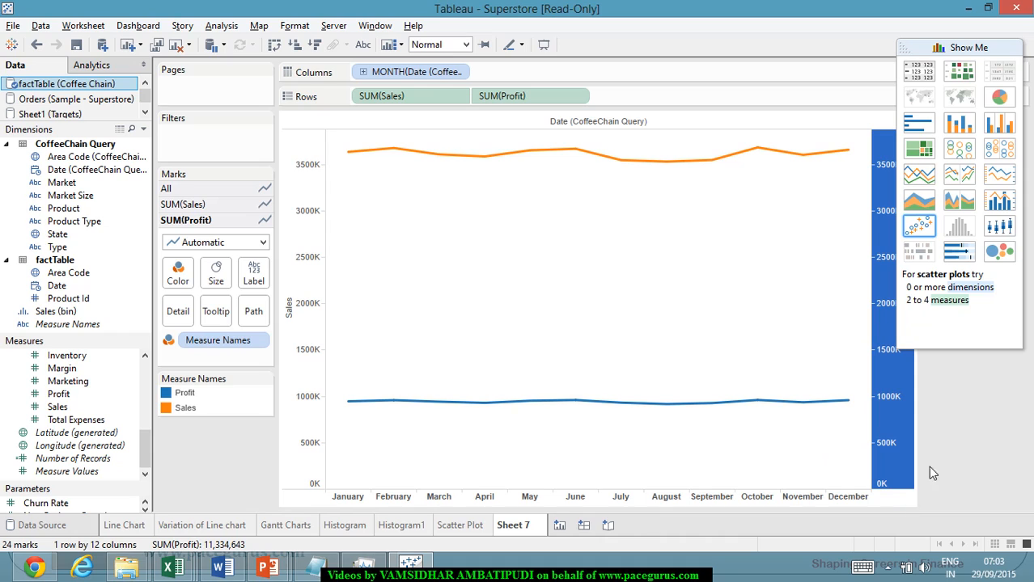
left_click(971, 428)
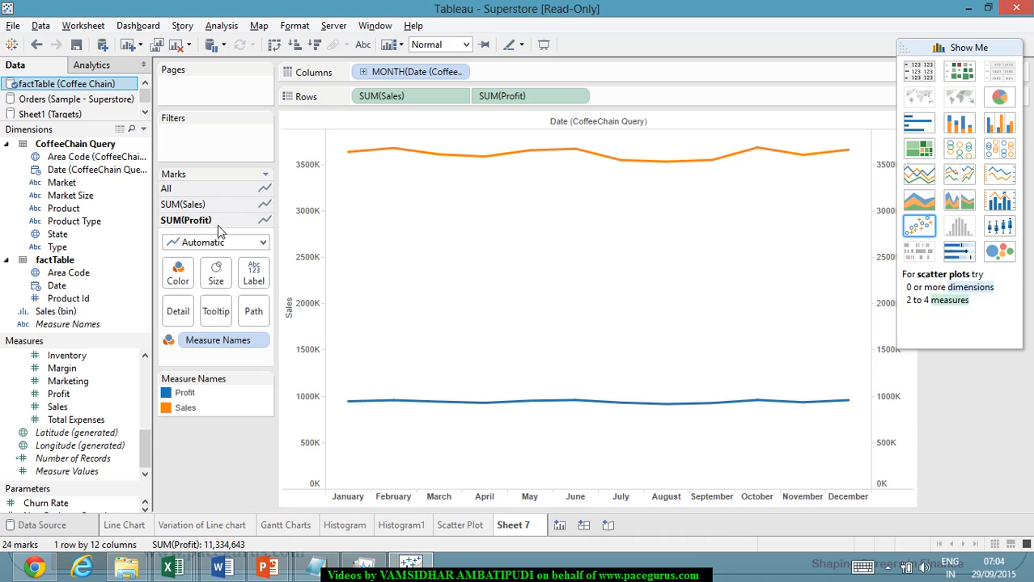
Step: Try showing both the Sales and Profit measures as bars by changing the mark type for all marks to Bar
left_click(245, 193)
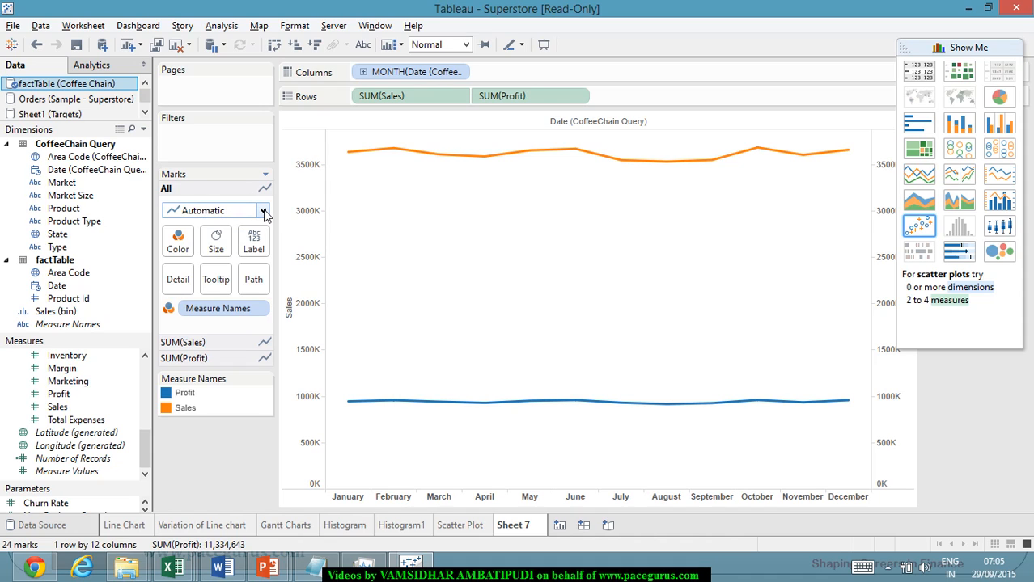
left_click(263, 212)
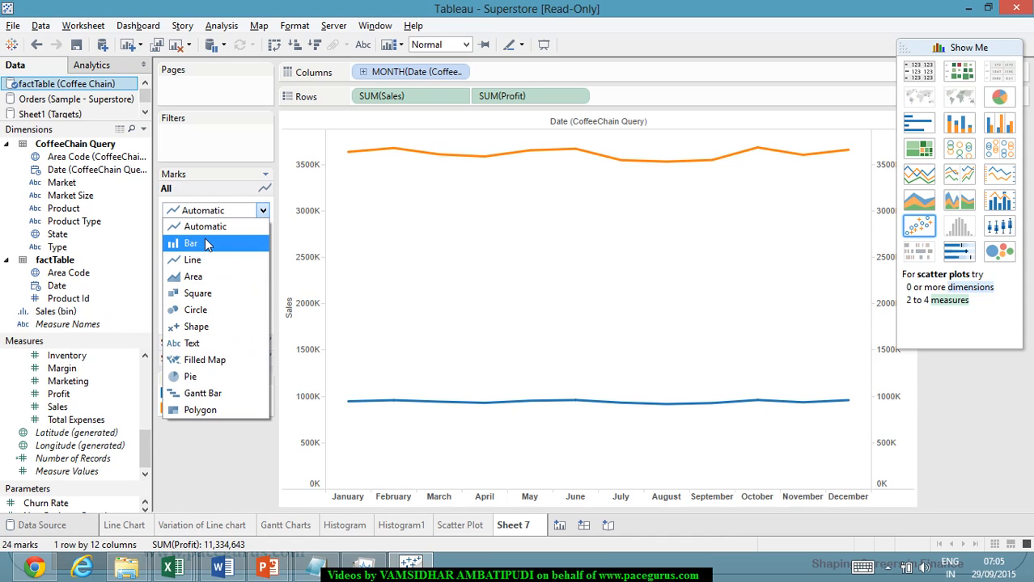
left_click(204, 242)
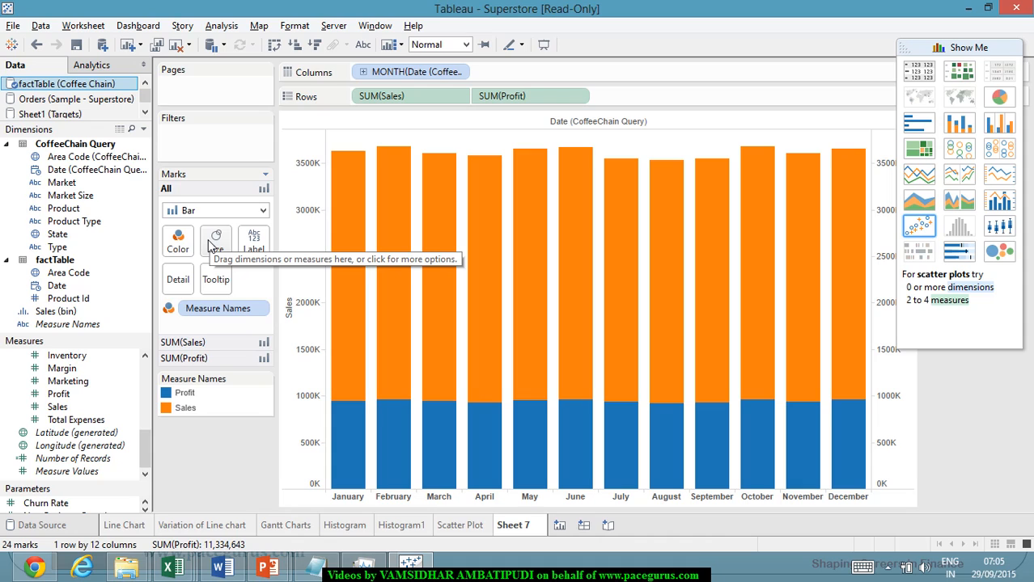
Step: Set the mark type of all measures to Line and change the Sales marks alone to Bar
left_click(261, 214)
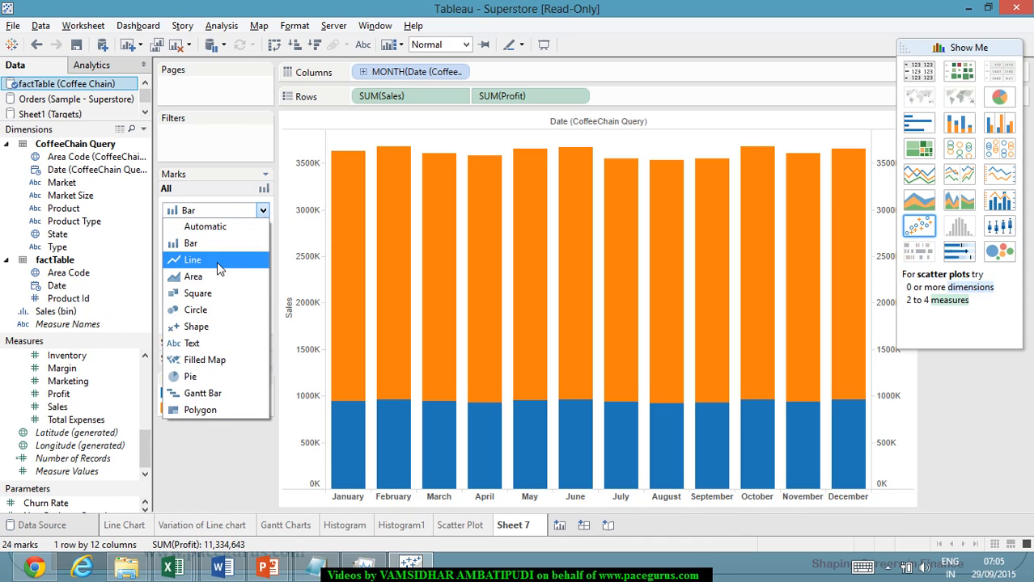
left_click(217, 257)
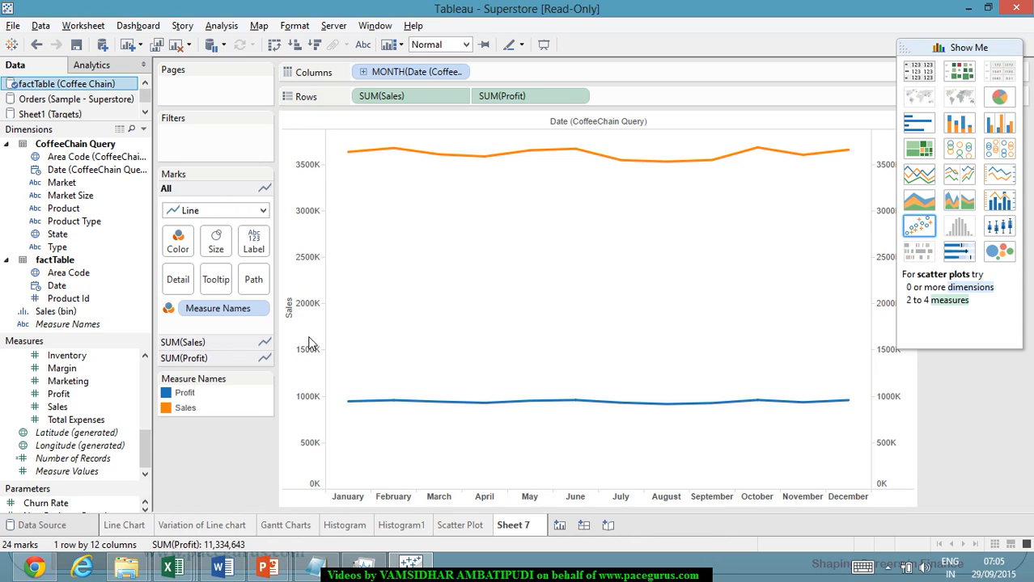
mouse_move(414, 415)
mouse_move(382, 158)
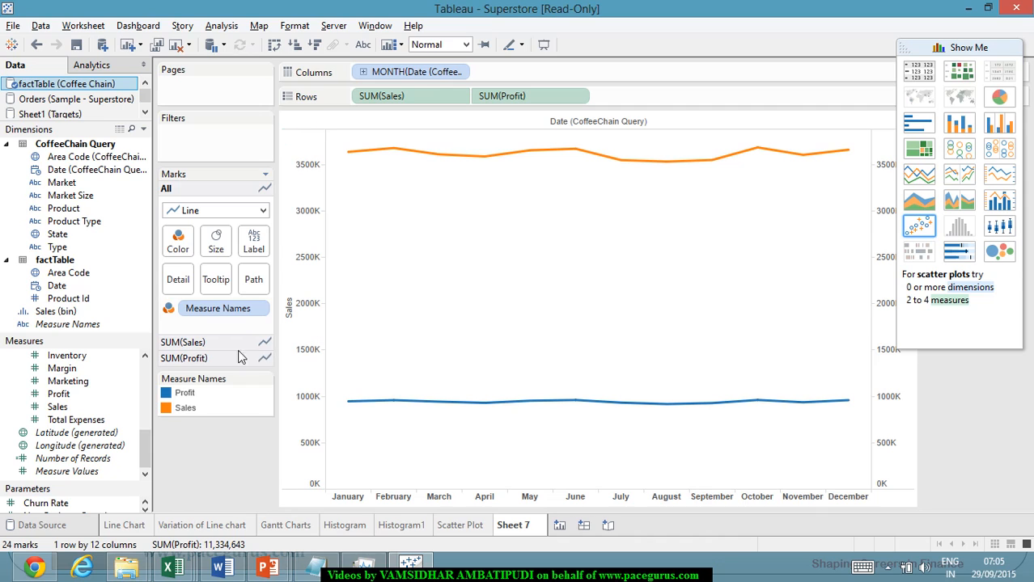
left_click(204, 341)
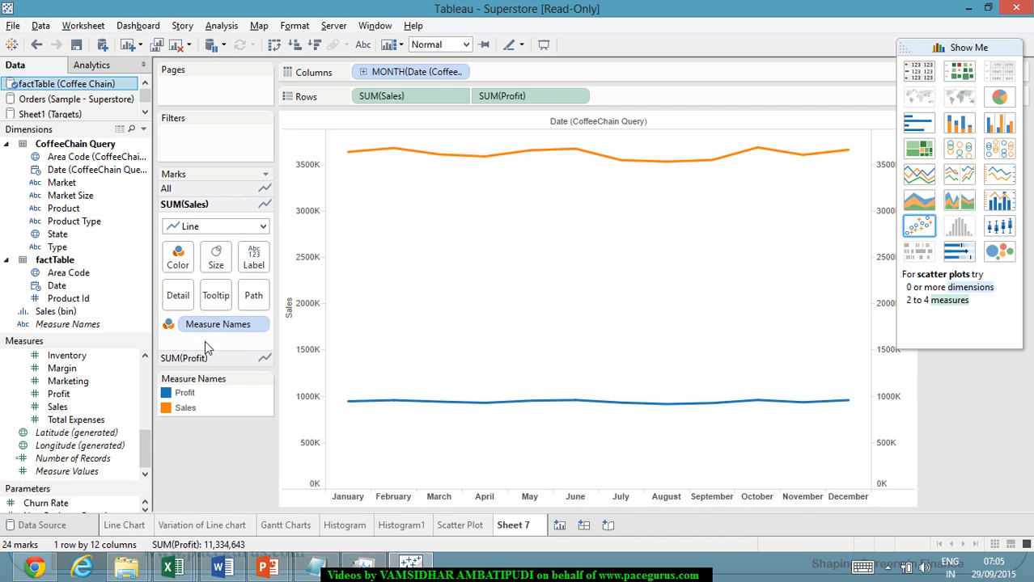
left_click(264, 227)
left_click(228, 258)
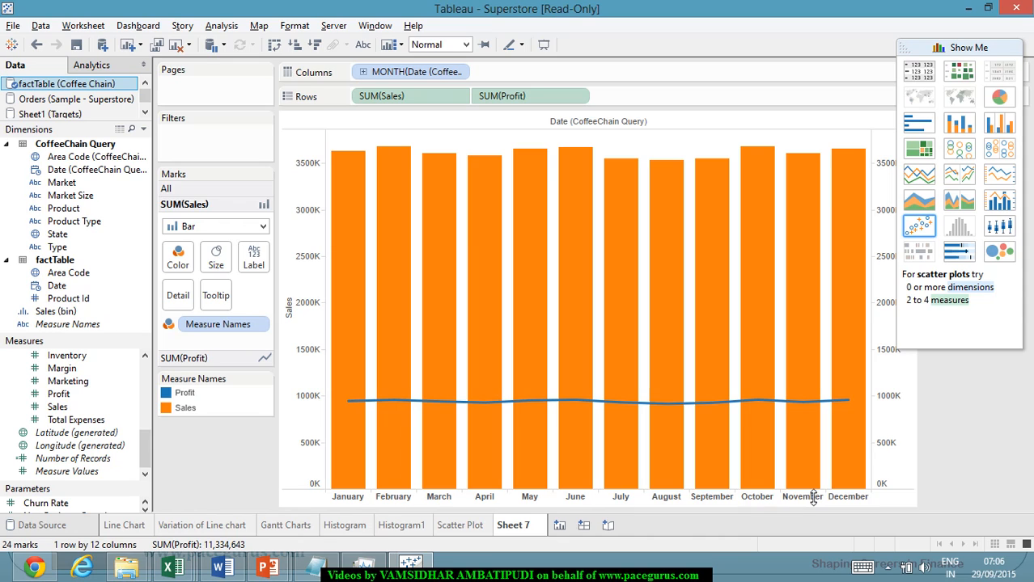
Step: Rename Sheet 7 as Dual Axis
right_click(522, 529)
left_click(619, 377)
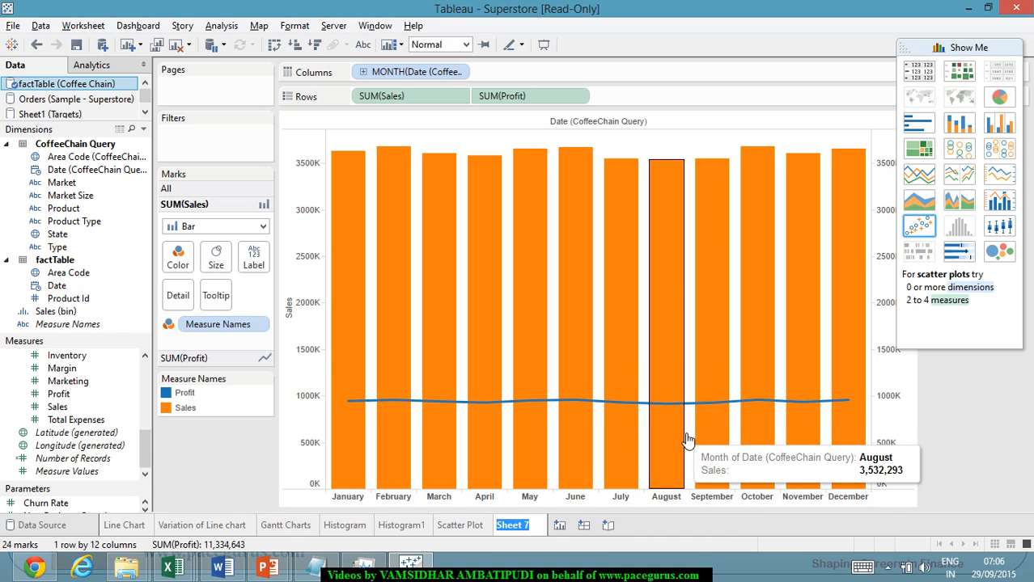
type("Dual Axis")
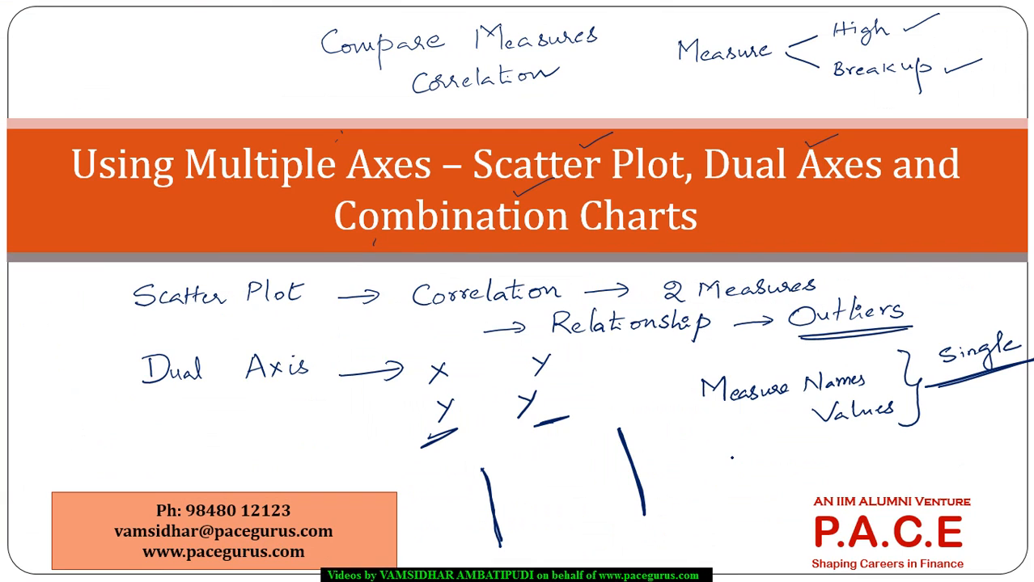
Step: Switch to the presentation slide, erase its ink notes and handwrite an underlined "Combination chart" heading above the title
key("e")
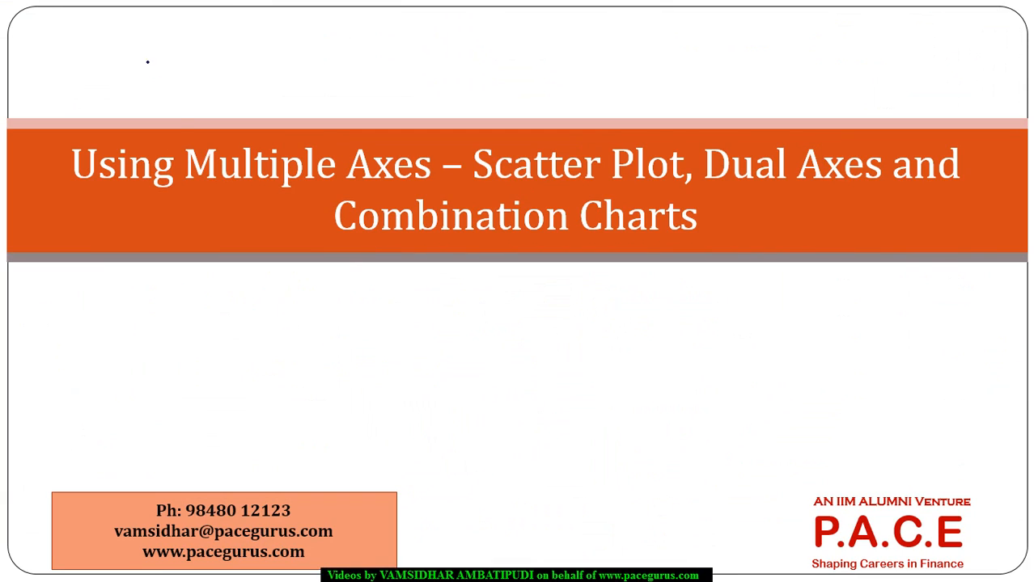
mouse_move(229, 31)
left_mouse_down()
mouse_move(232, 51)
mouse_move(322, 39)
mouse_move(335, 24)
mouse_move(360, 35)
mouse_move(424, 28)
mouse_move(435, 17)
left_mouse_up()
left_click_drag(245, 69, 442, 25)
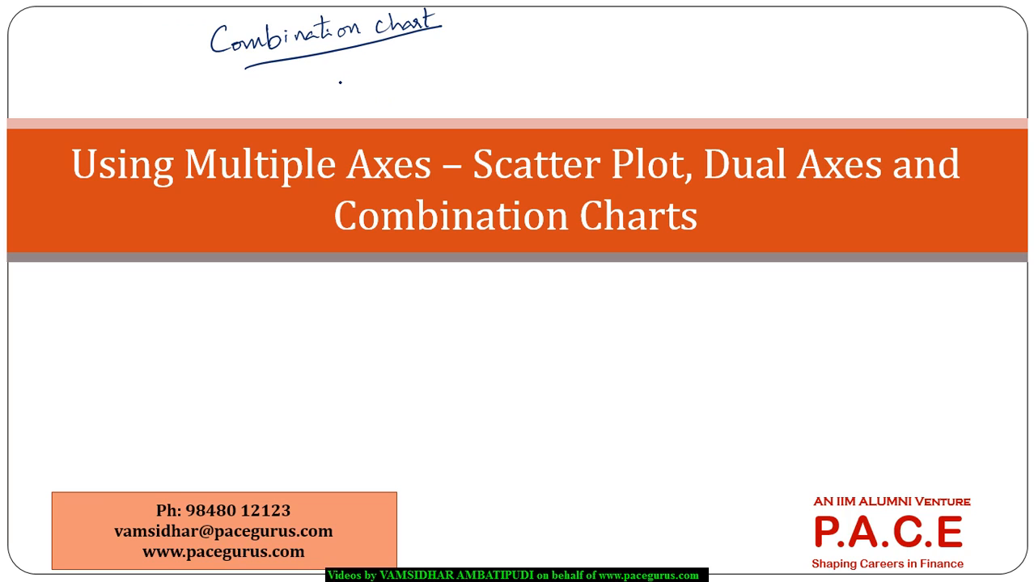
left_click_drag(336, 82, 374, 85)
mouse_move(424, 57)
left_mouse_down()
mouse_move(422, 73)
mouse_move(511, 54)
mouse_move(530, 36)
left_mouse_up()
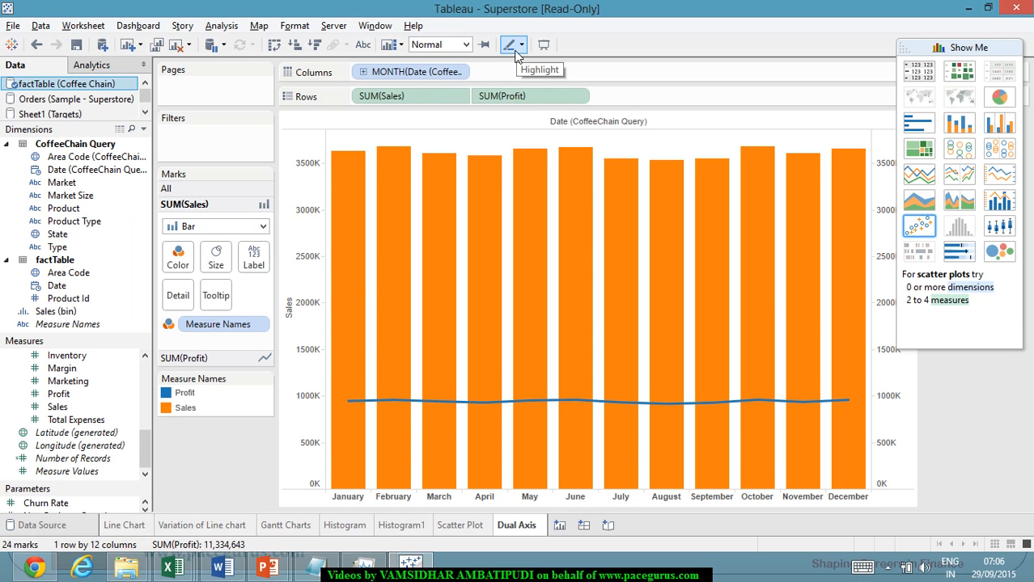
Step: Create a new worksheet in Tableau and add Sales to the rows twice
mouse_move(484, 336)
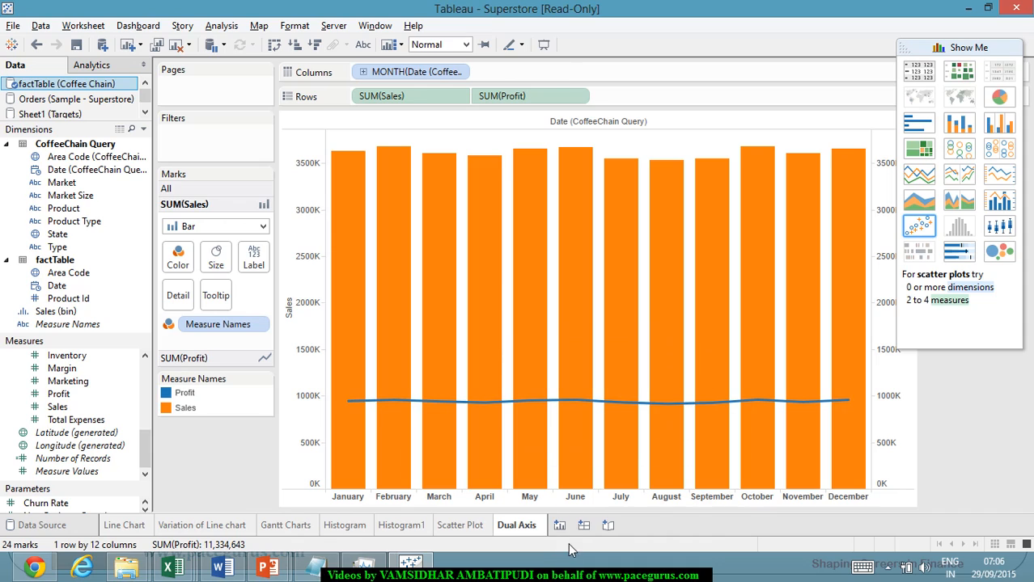
left_click(559, 525)
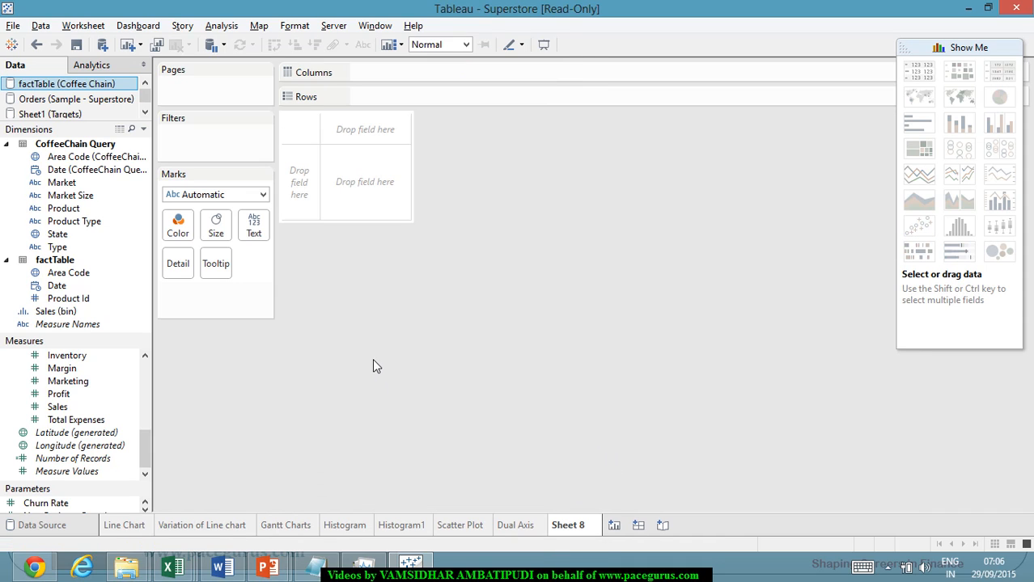
mouse_move(85, 407)
left_mouse_down()
mouse_move(373, 165)
mouse_move(430, 93)
left_mouse_up()
left_click_drag(57, 407, 618, 95)
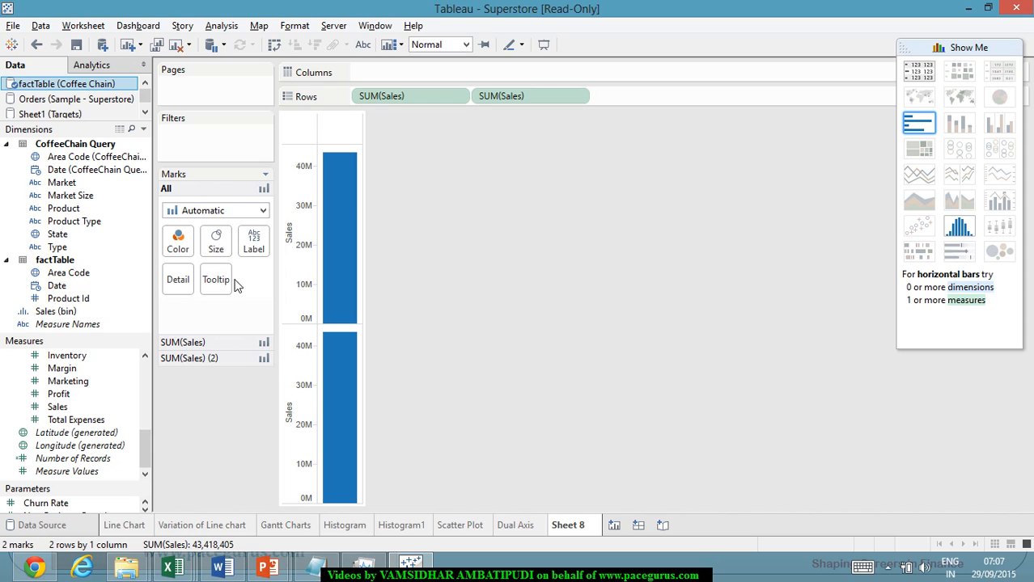
Step: Set the mark type of the second Sales measure to Line
left_click(240, 360)
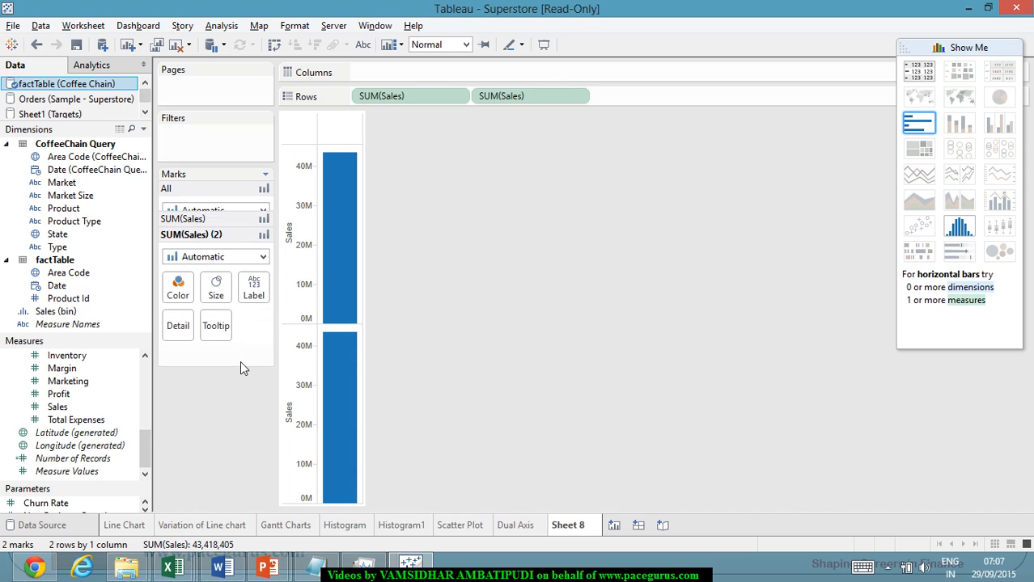
left_click(264, 243)
left_click(210, 292)
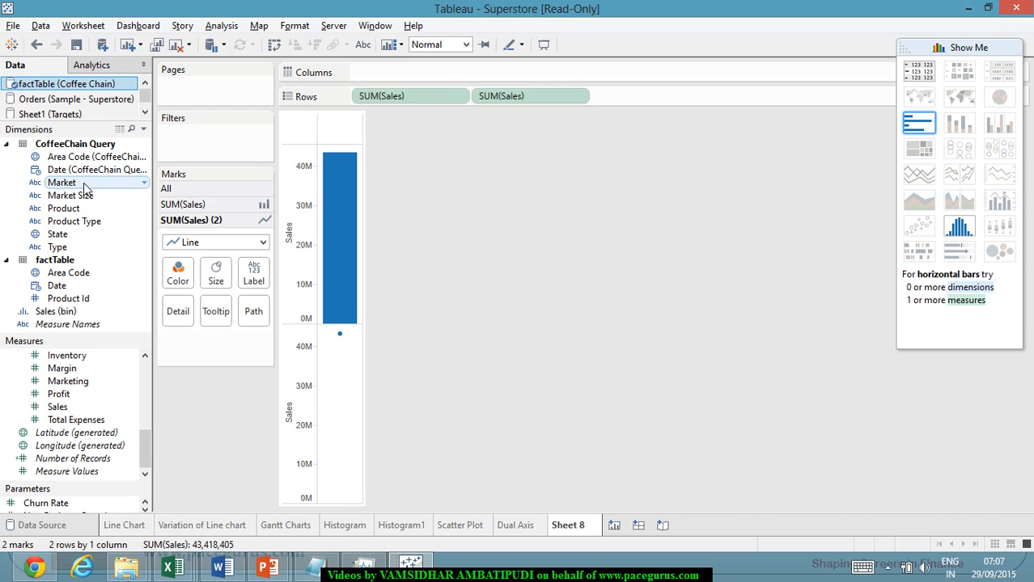
Step: Add Date (CoffeeChain Query) to the columns of Sheet 8 and set its date level to Month, without the year
left_click_drag(105, 170, 457, 78)
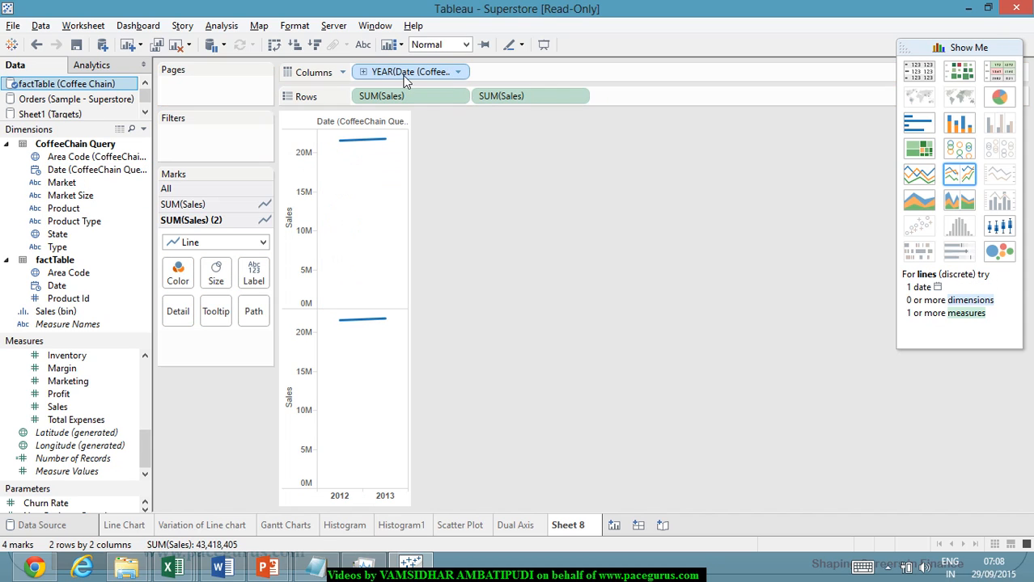
left_click(457, 73)
left_click(504, 268)
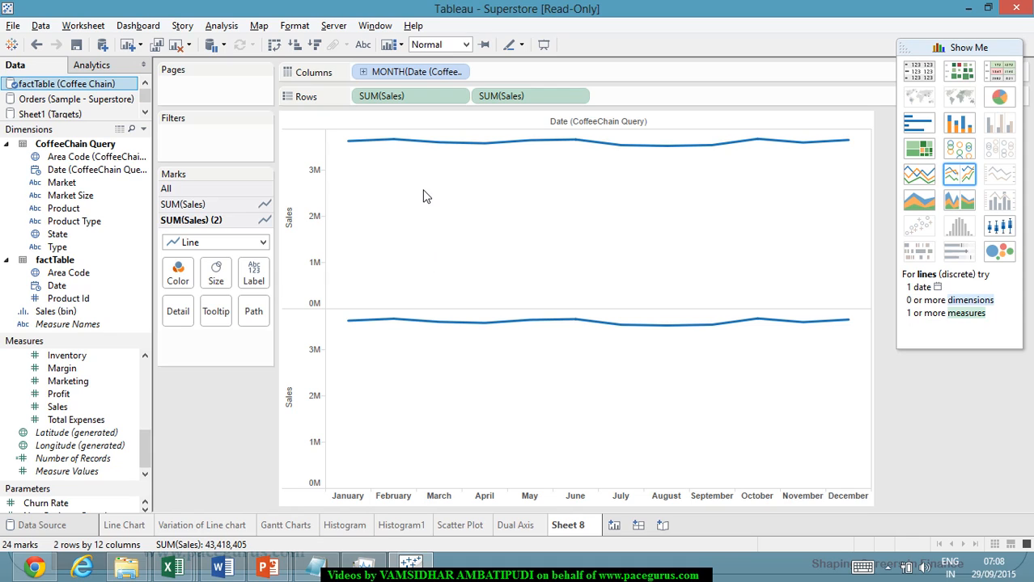
Step: Set the mark type of the first Sales measure to Bar
left_click(241, 205)
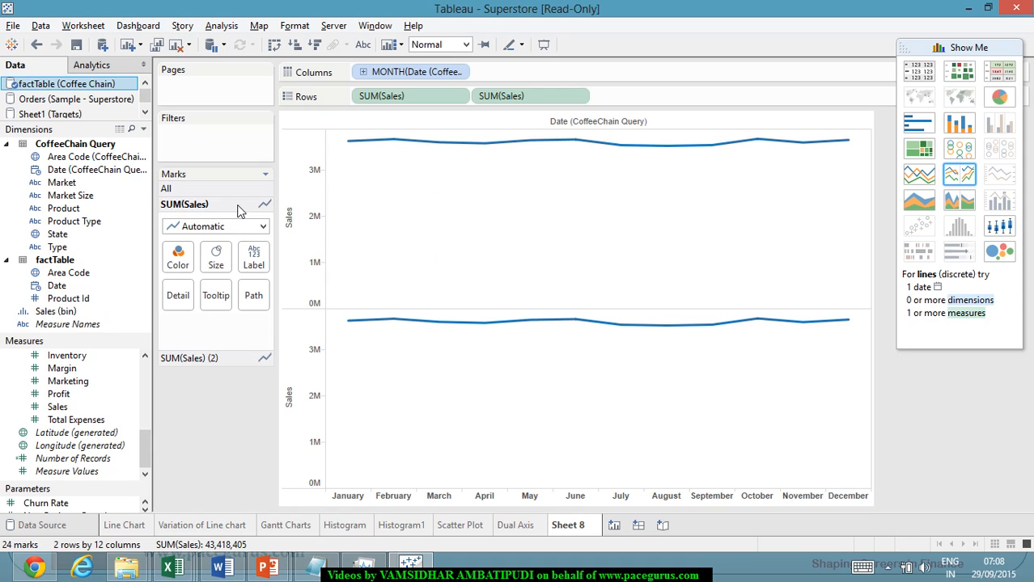
left_click(263, 226)
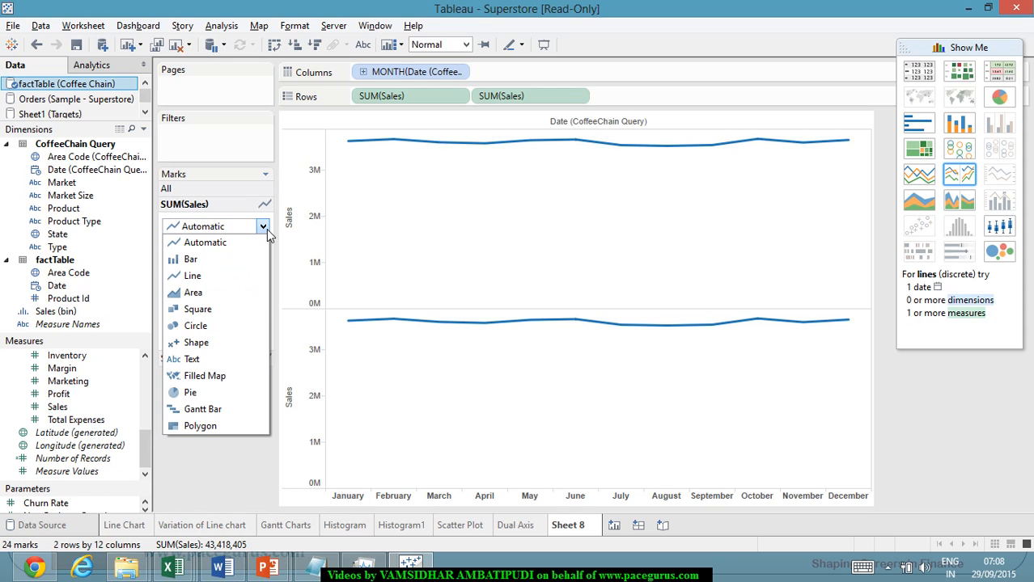
left_click(211, 261)
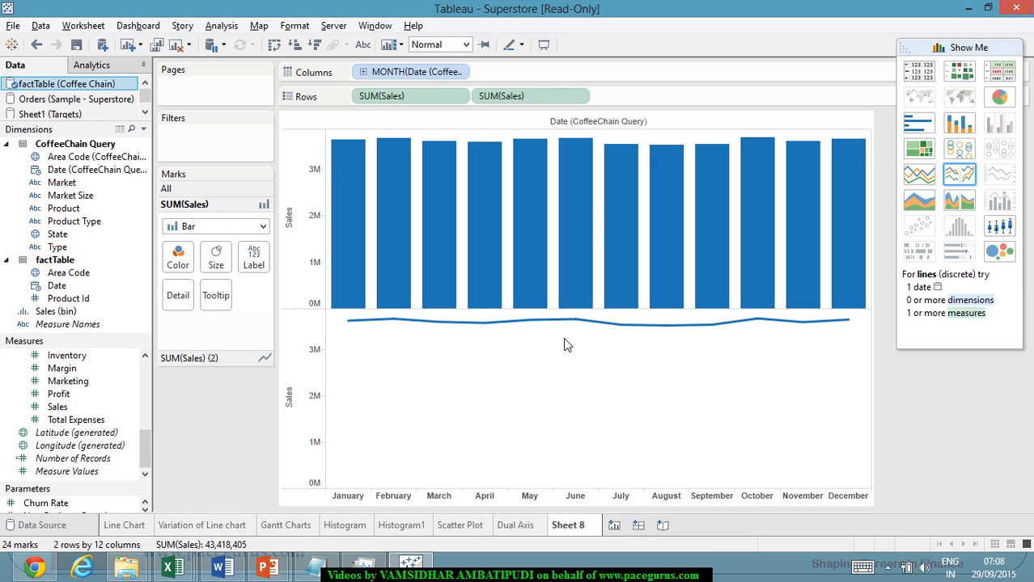
Step: Combine the monthly Sales bars and Sales line into one chart by making the second Sales measure a dual axis
mouse_move(590, 334)
mouse_move(459, 177)
mouse_move(528, 152)
left_click(576, 96)
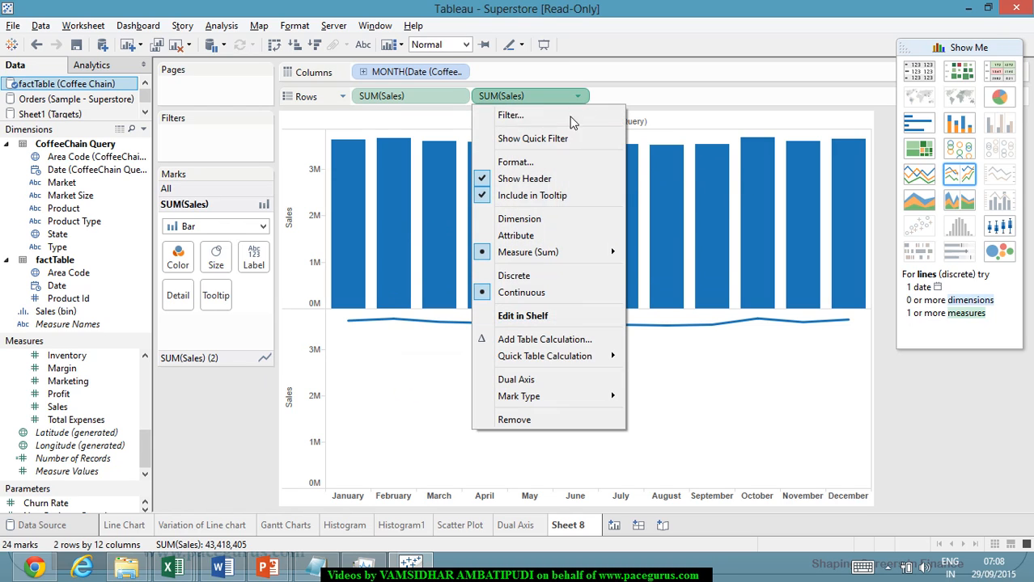
left_click(546, 380)
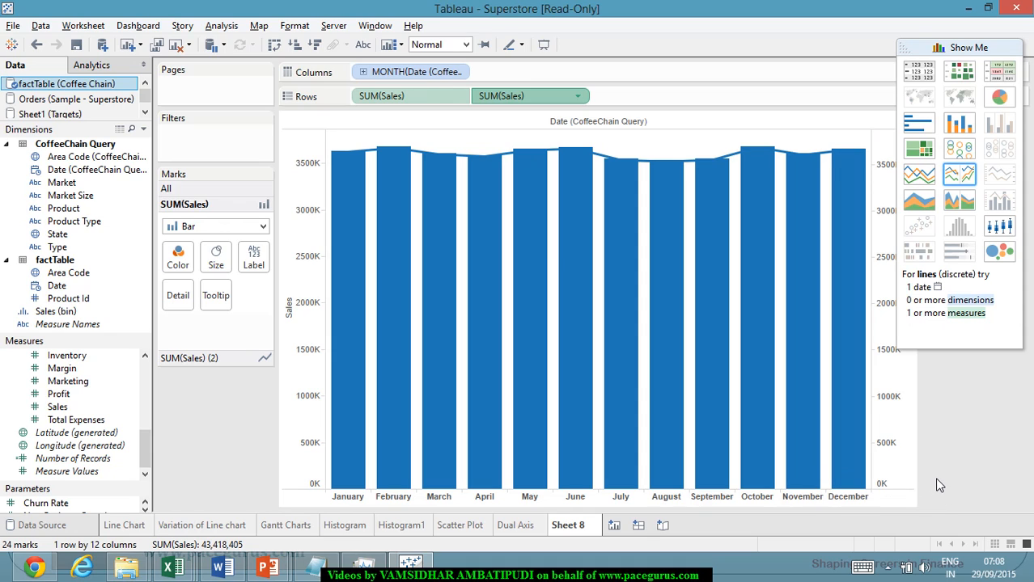
Step: Hide the header of the secondary Sales axis
left_click(896, 380)
right_click(897, 378)
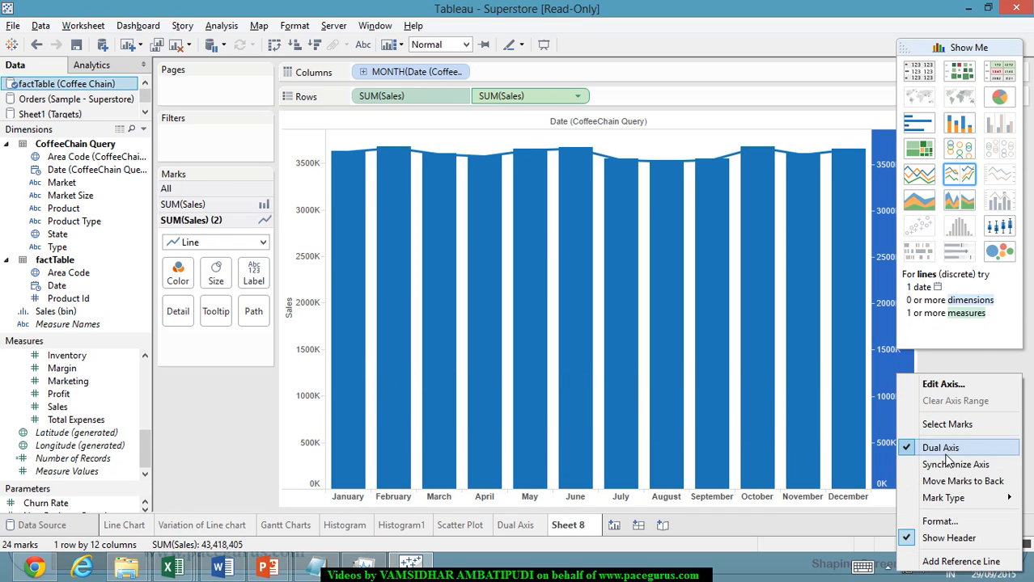
left_click(958, 539)
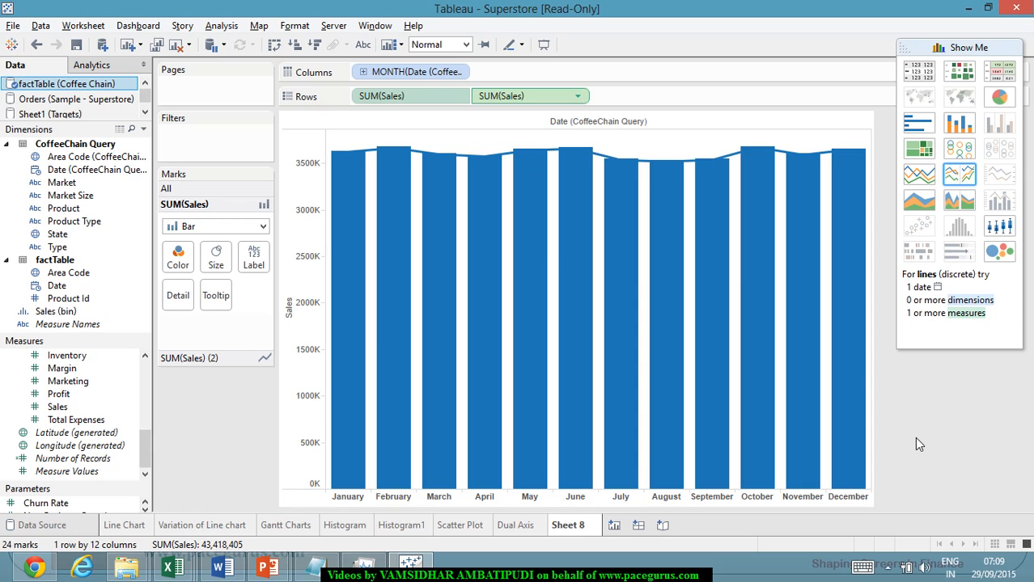
Step: Color the second Sales measure's line marks by Market
mouse_move(860, 457)
left_click(230, 357)
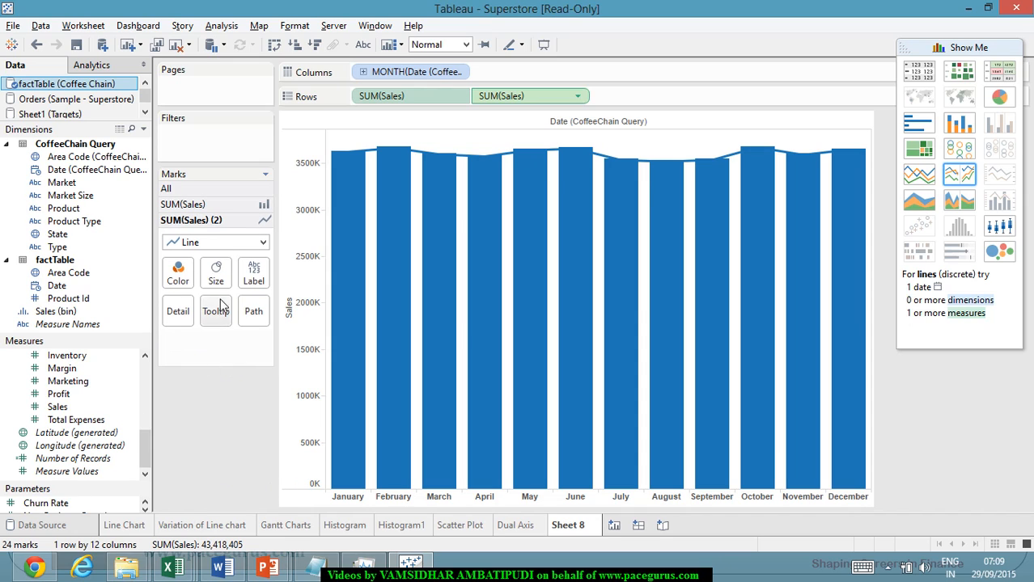
left_click(70, 184)
left_click_drag(69, 184, 186, 277)
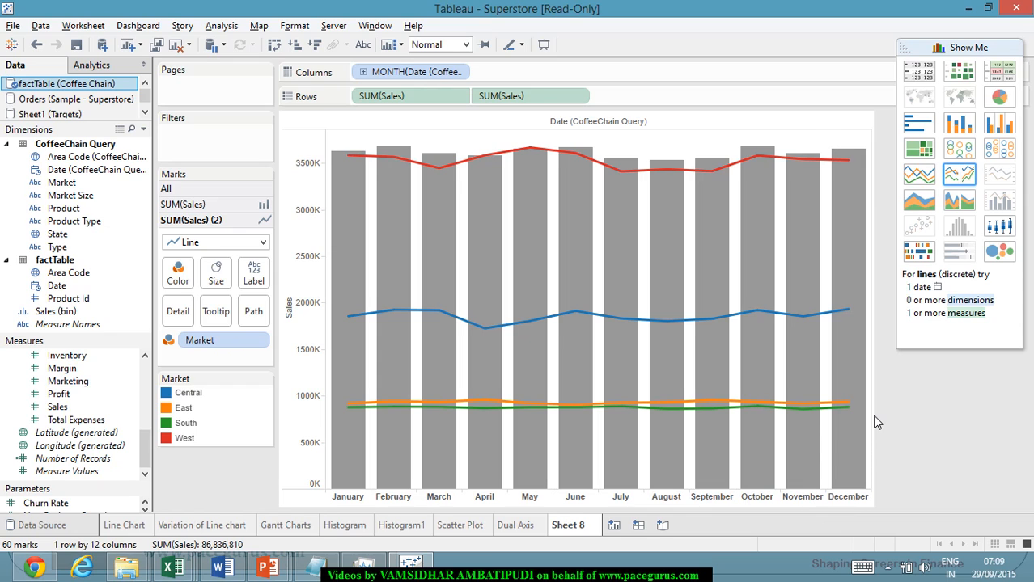
left_click(579, 97)
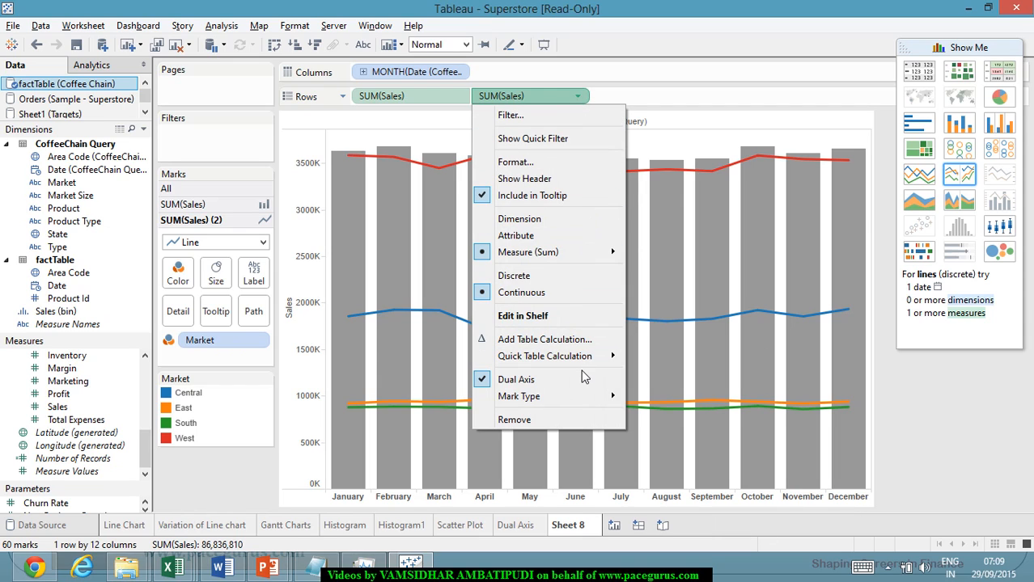
left_click(874, 385)
left_click(872, 387)
right_click(872, 386)
mouse_move(876, 382)
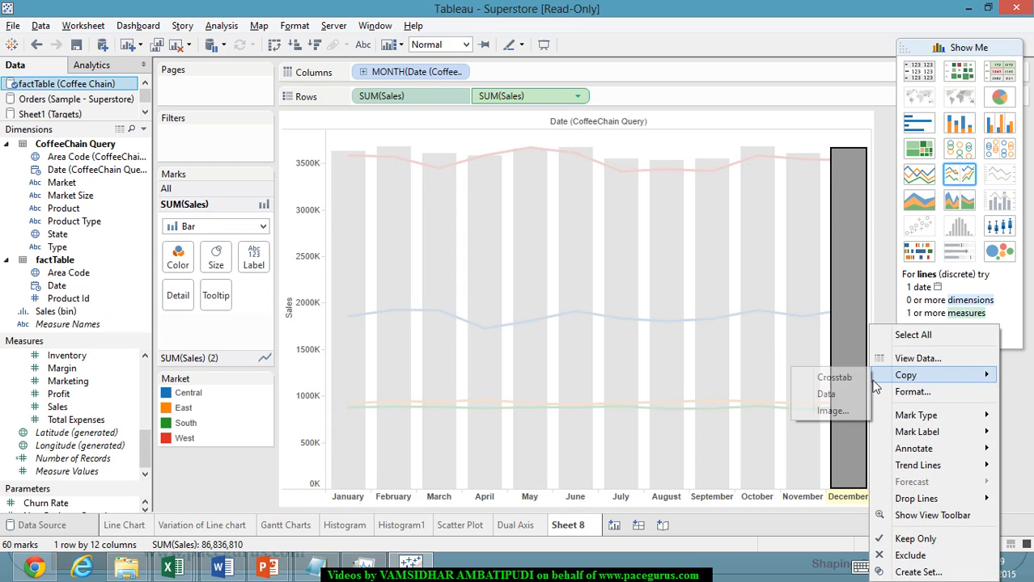
mouse_move(904, 423)
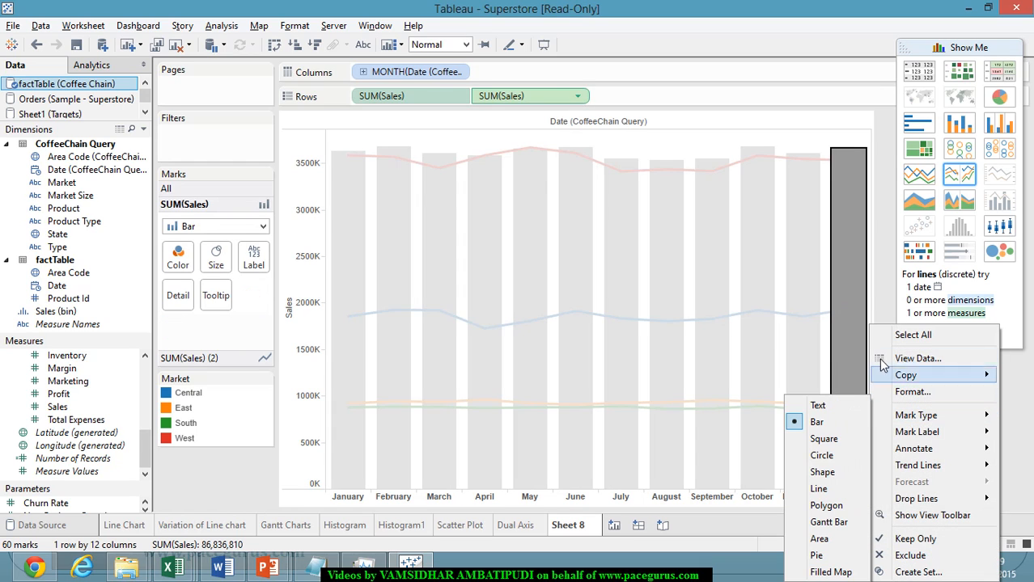
left_click(878, 280)
left_click(878, 279)
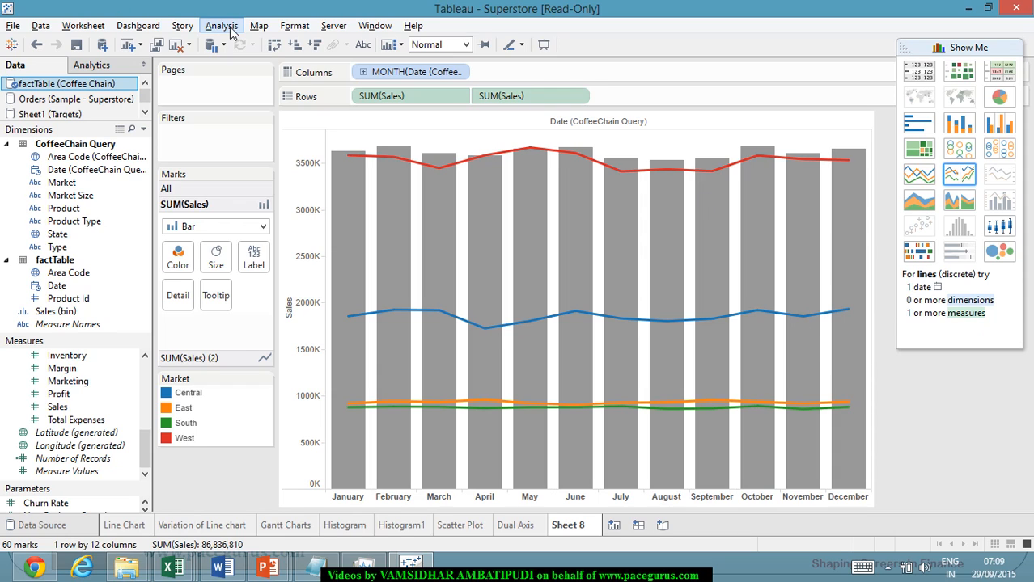
left_click(294, 26)
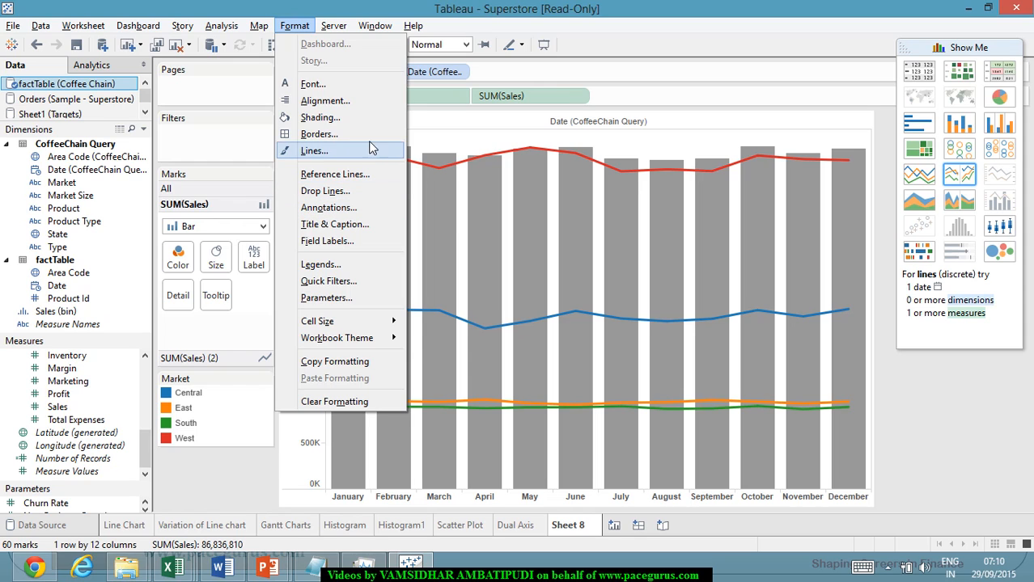
mouse_move(259, 31)
mouse_move(228, 30)
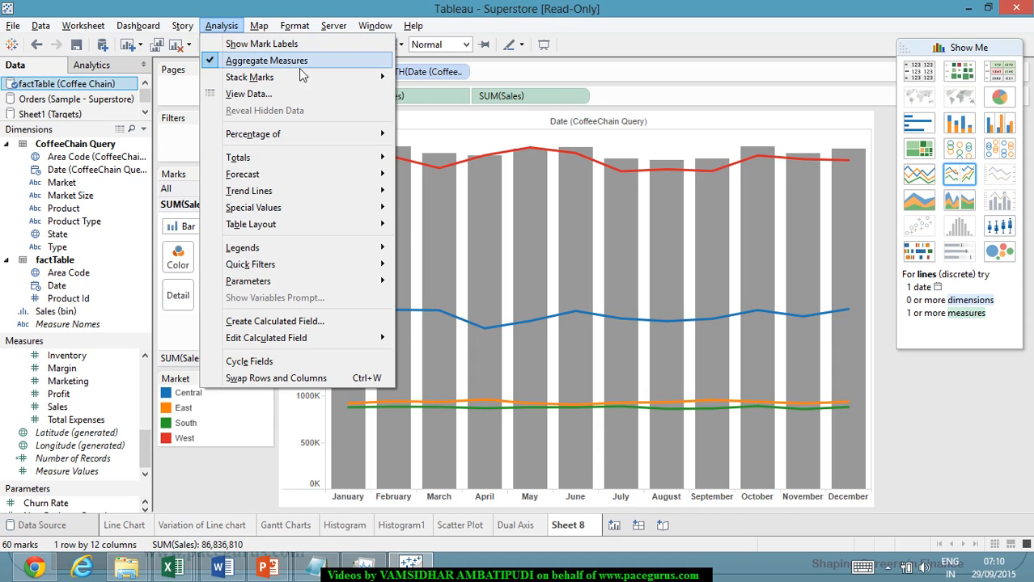
left_click(912, 554)
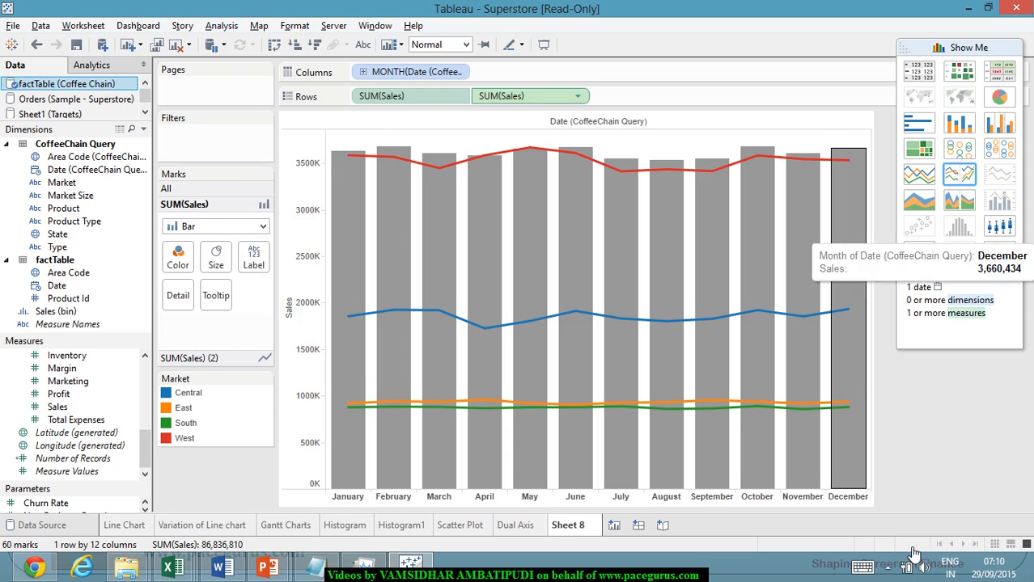
Step: Show the header of the secondary Sales axis and synchronize that axis with the primary Sales axis
left_click(578, 98)
left_click(577, 175)
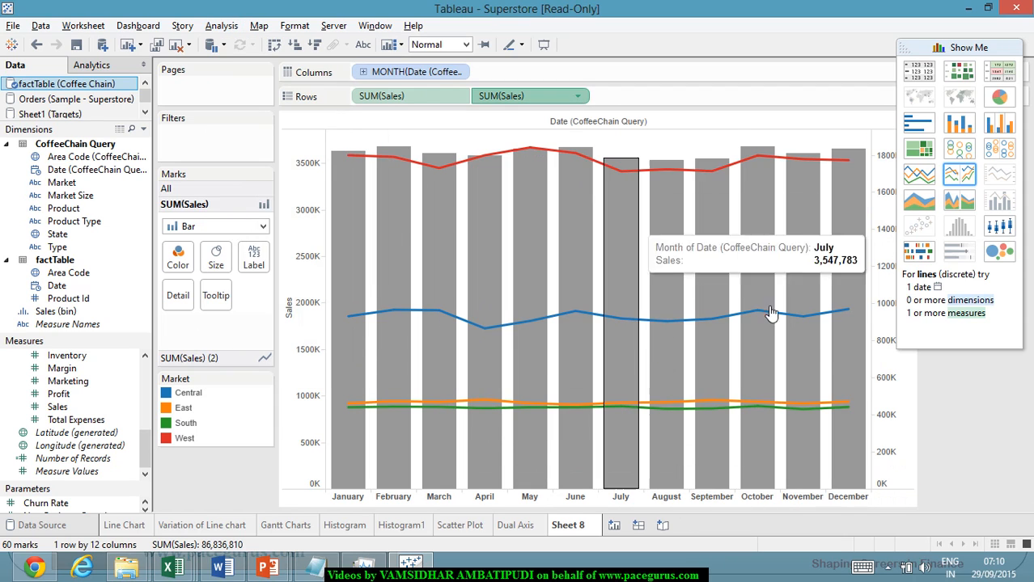
right_click(893, 434)
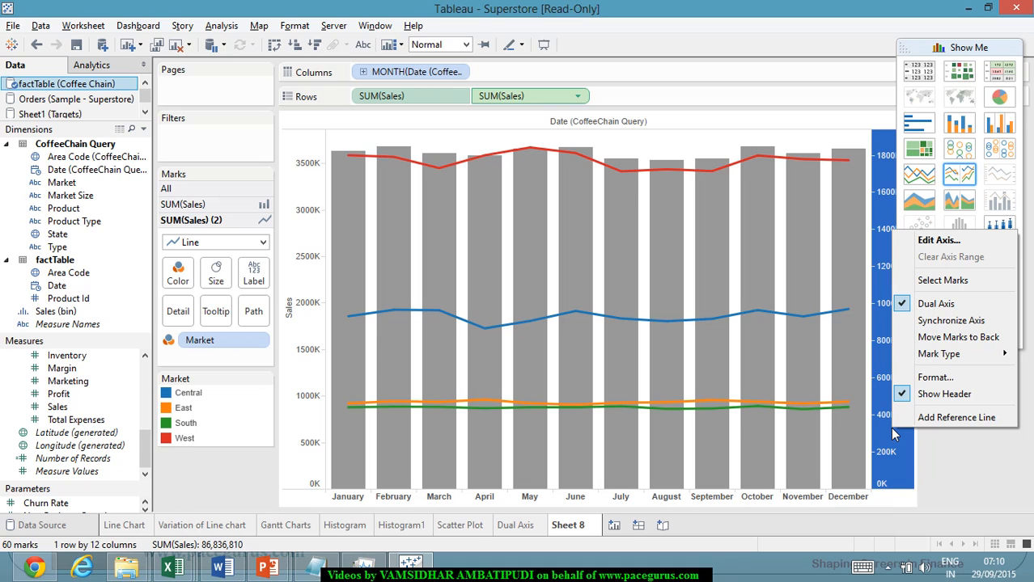
left_click(977, 322)
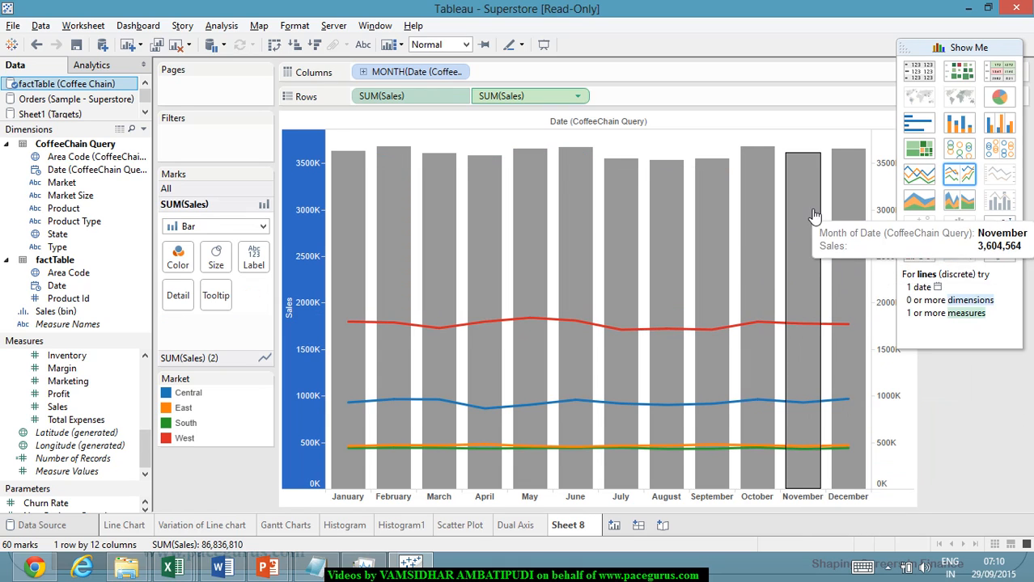
Step: Hide the header of the synchronized secondary Sales axis
left_click(888, 395)
right_click(888, 396)
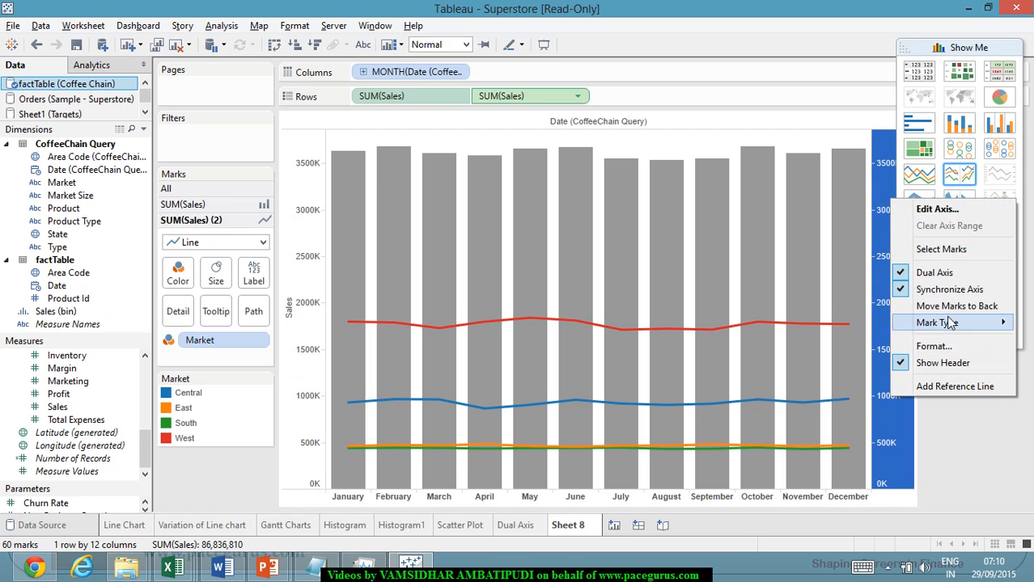
left_click(942, 363)
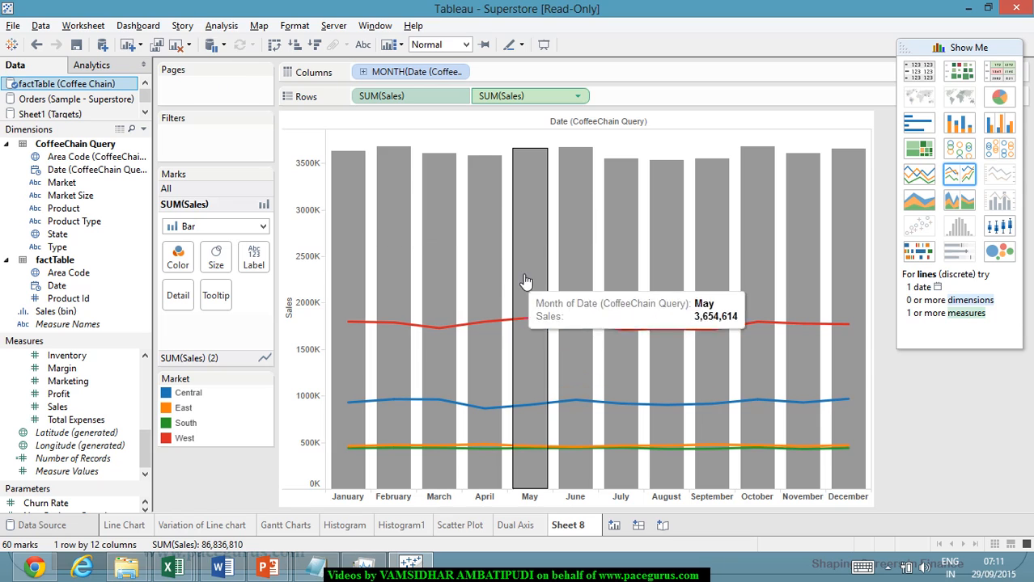
mouse_move(527, 166)
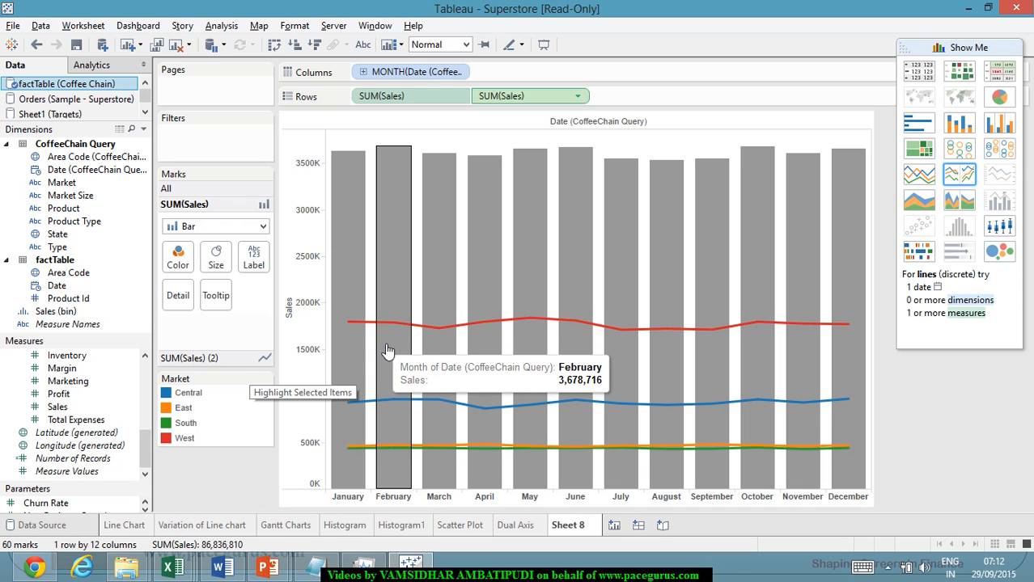
left_click(208, 187)
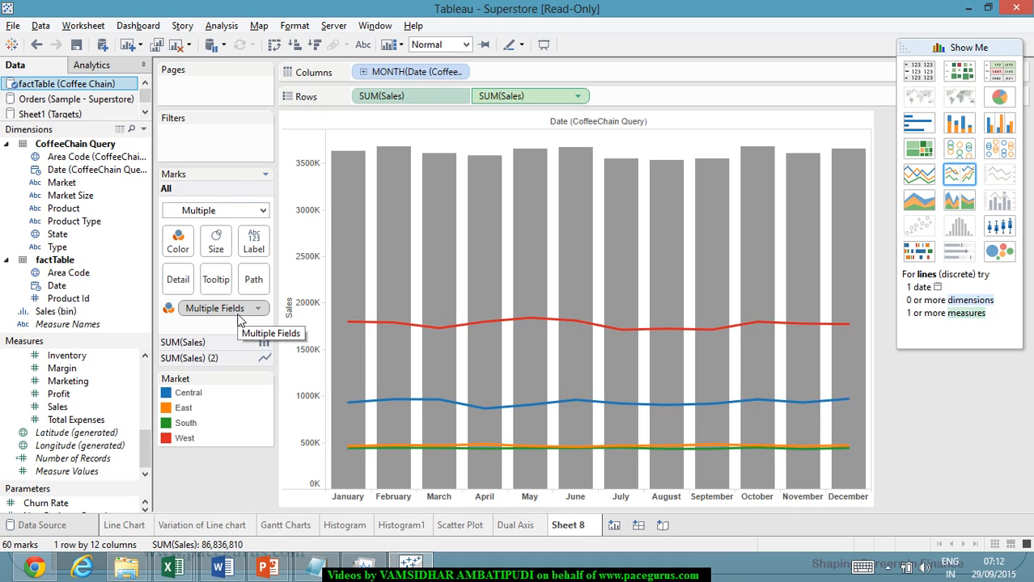
left_click(222, 346)
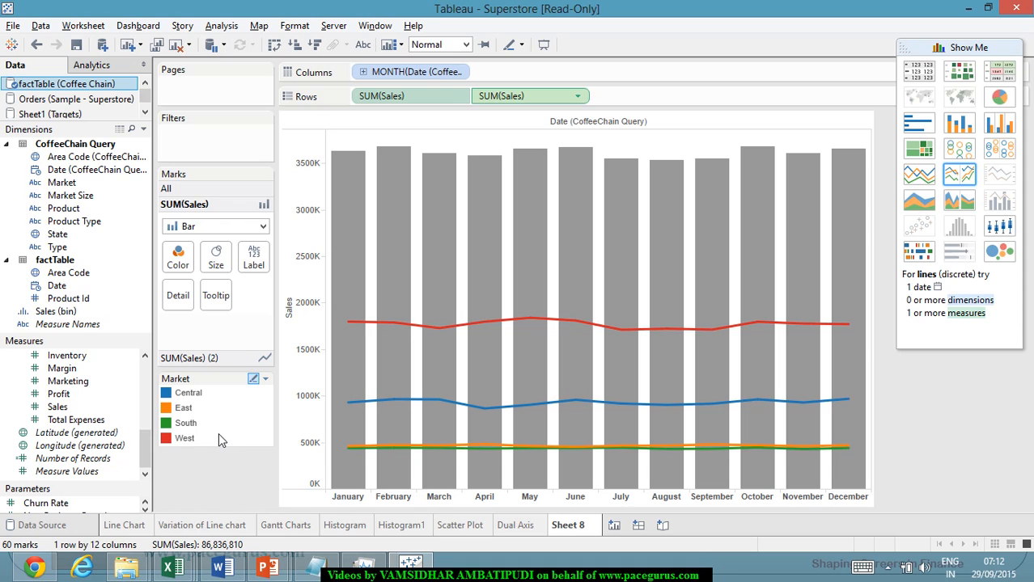
left_click(234, 194)
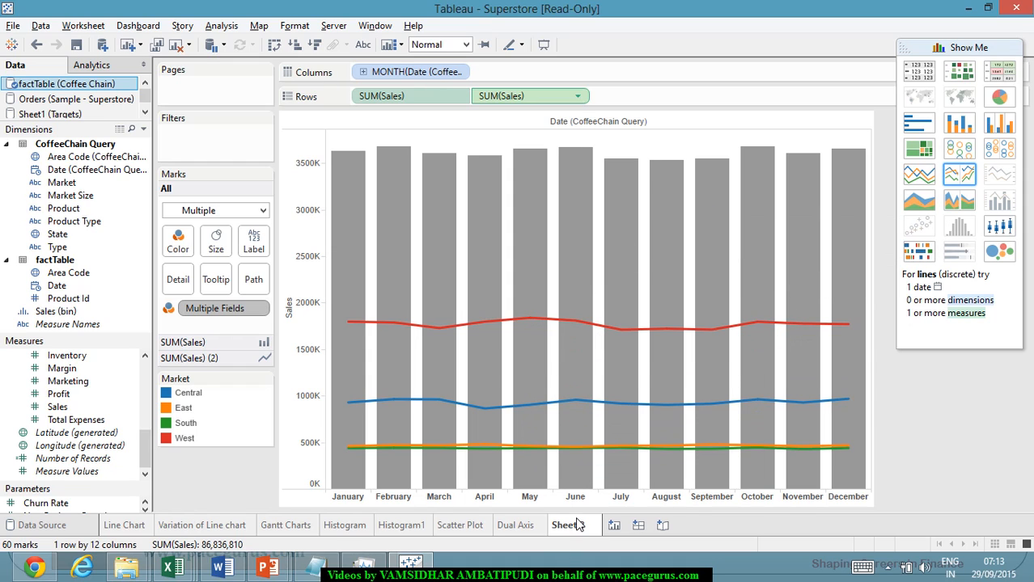
mouse_move(577, 525)
left_click(712, 498)
right_click(712, 499)
left_click(942, 444)
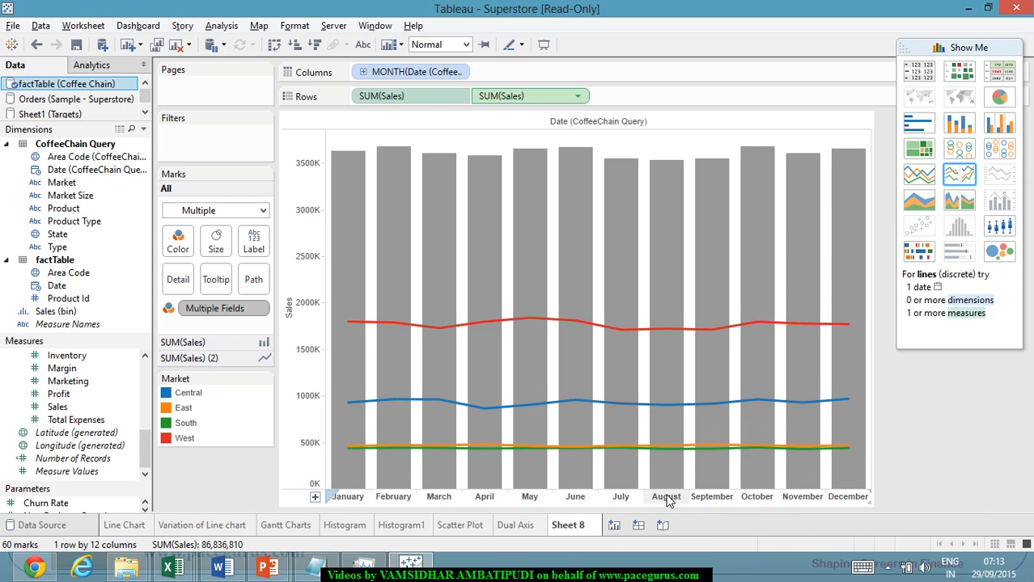
Step: Format the month header labels of the Date field in Columns with the Abbreviation date format
left_click(461, 75)
left_click(458, 72)
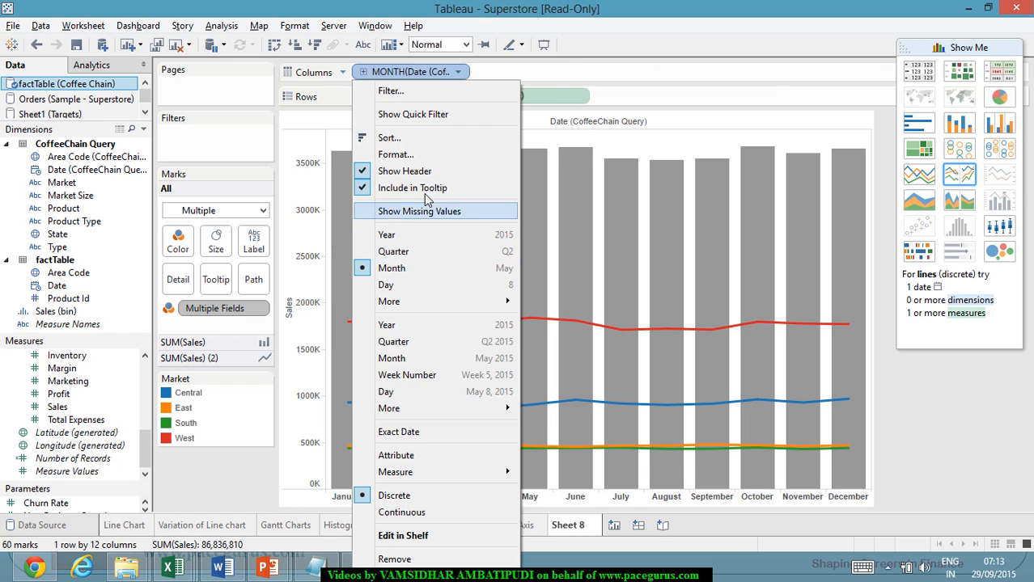
left_click(433, 155)
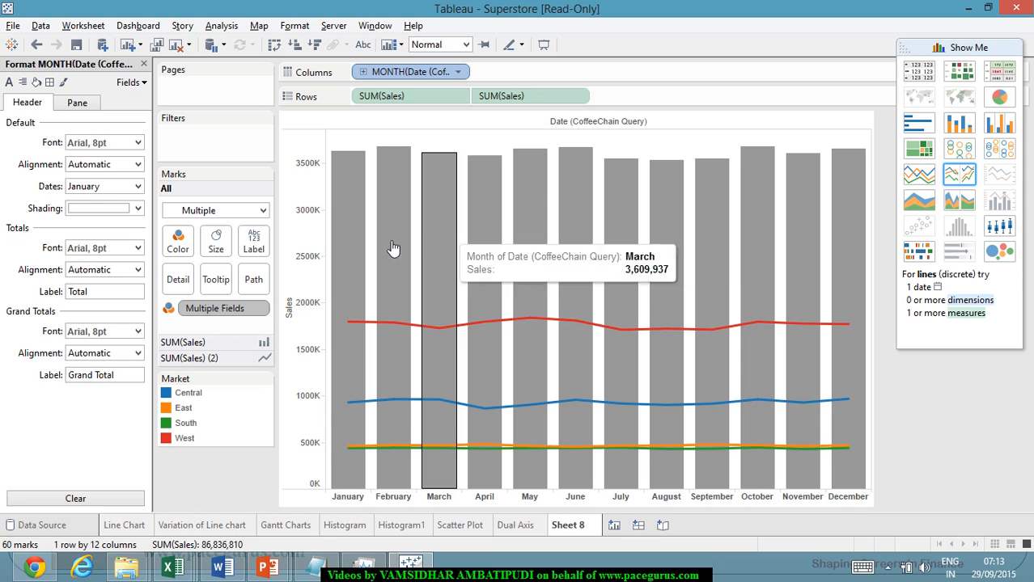
left_click(139, 190)
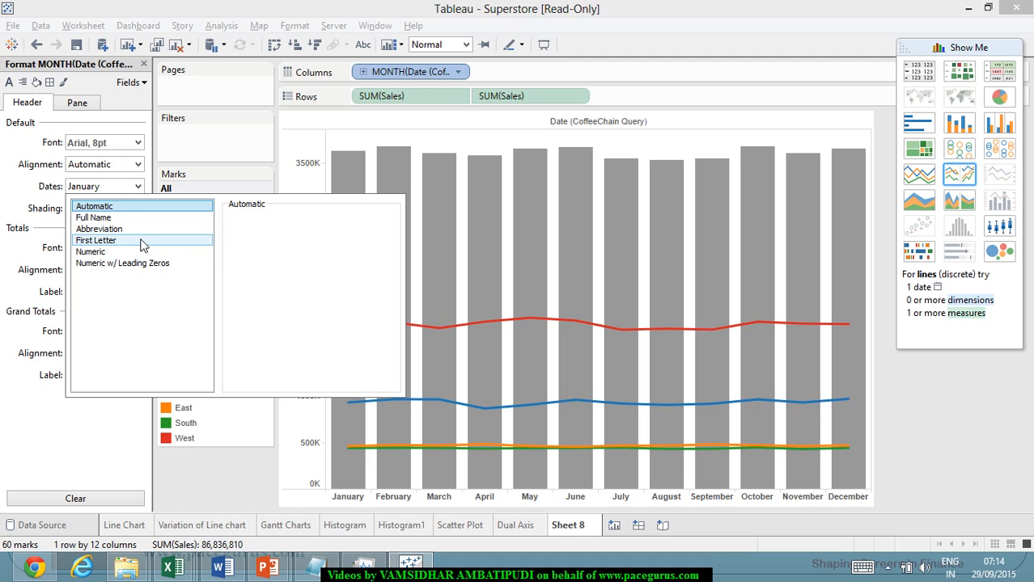
left_click(146, 230)
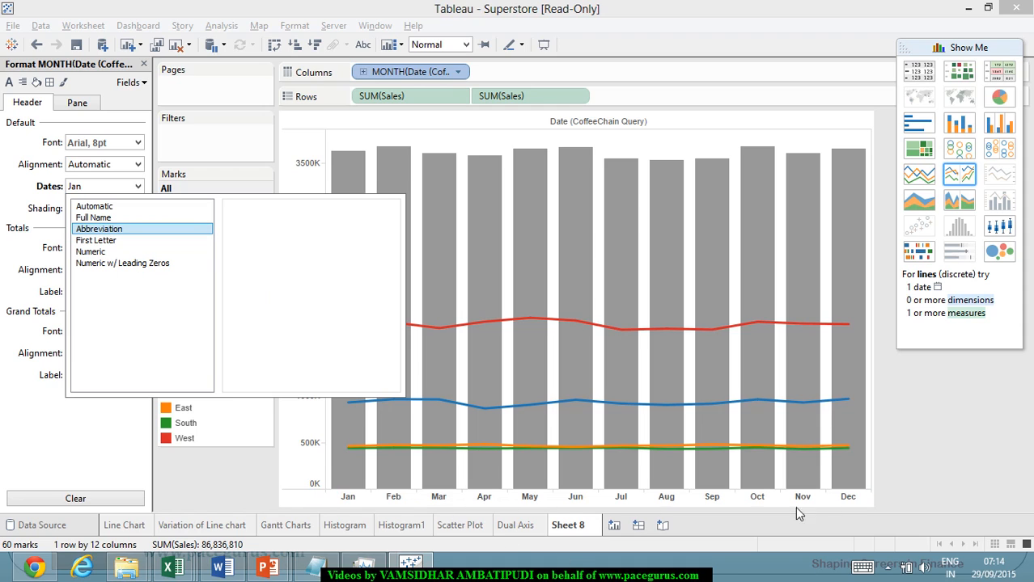
left_click(909, 450)
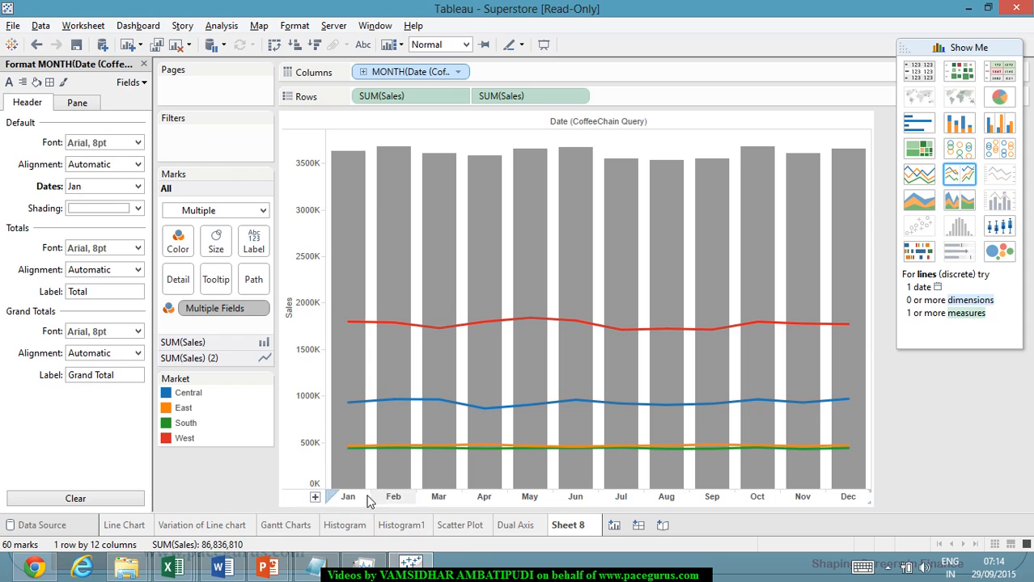